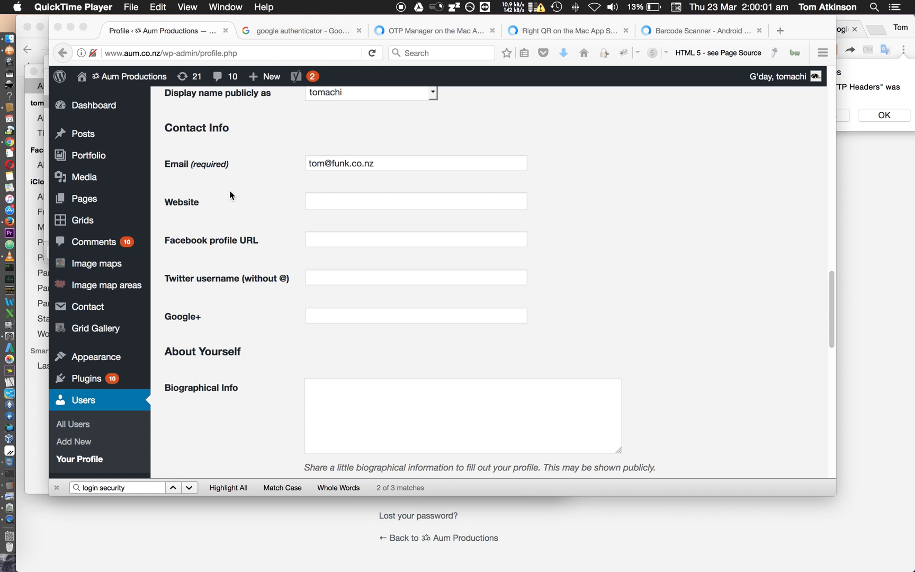
Review the profile's account management and SEO settings, then reload Your Profile
left_click(215, 279)
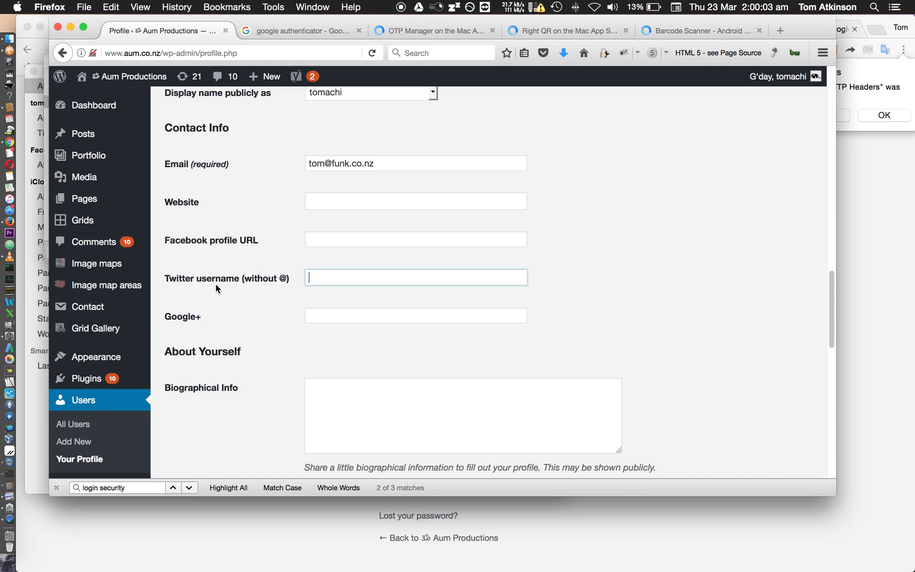
scroll(215, 283, "down", 2)
scroll(220, 283, "down", 3)
scroll(253, 353, "down", 6)
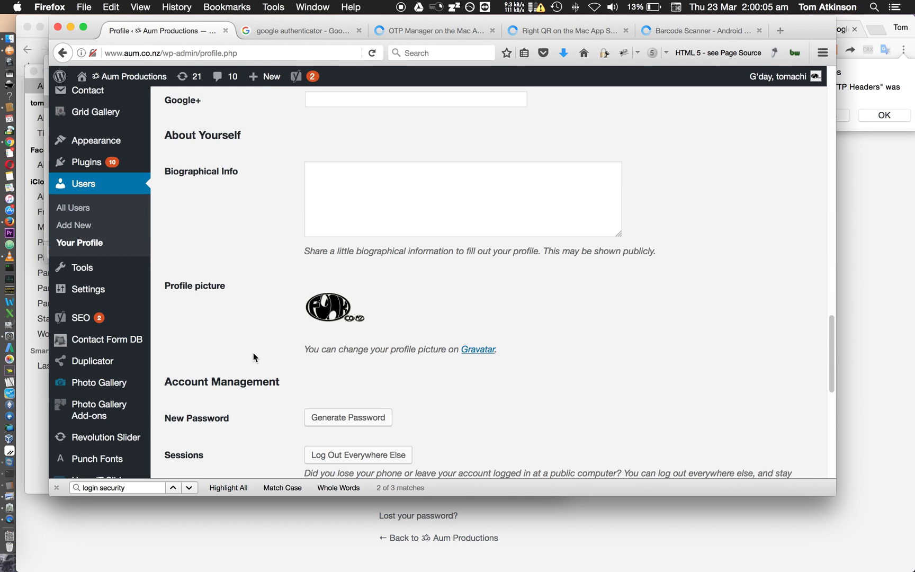
scroll(253, 352, "up", 1)
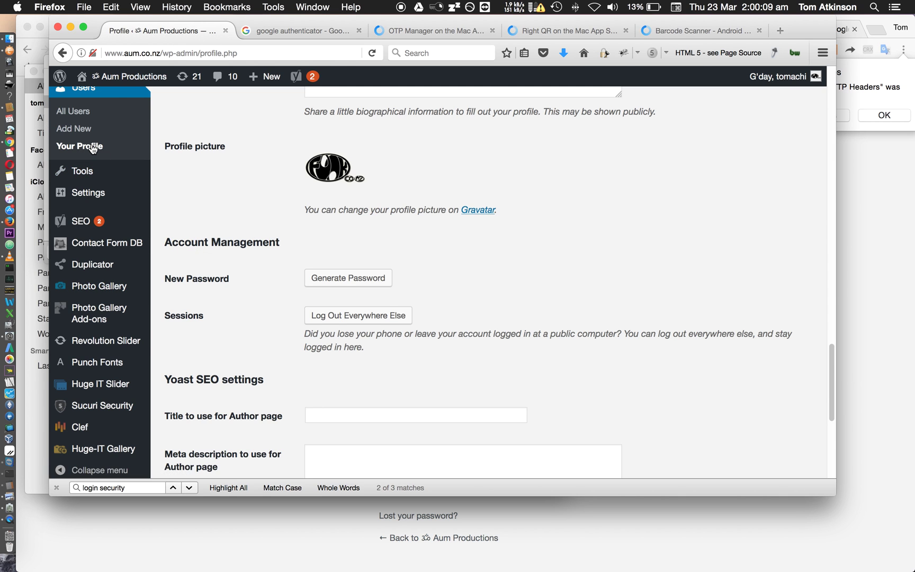
scroll(89, 148, "up", 1)
scroll(89, 148, "up", 5)
scroll(90, 215, "up", 2)
scroll(79, 357, "up", 5)
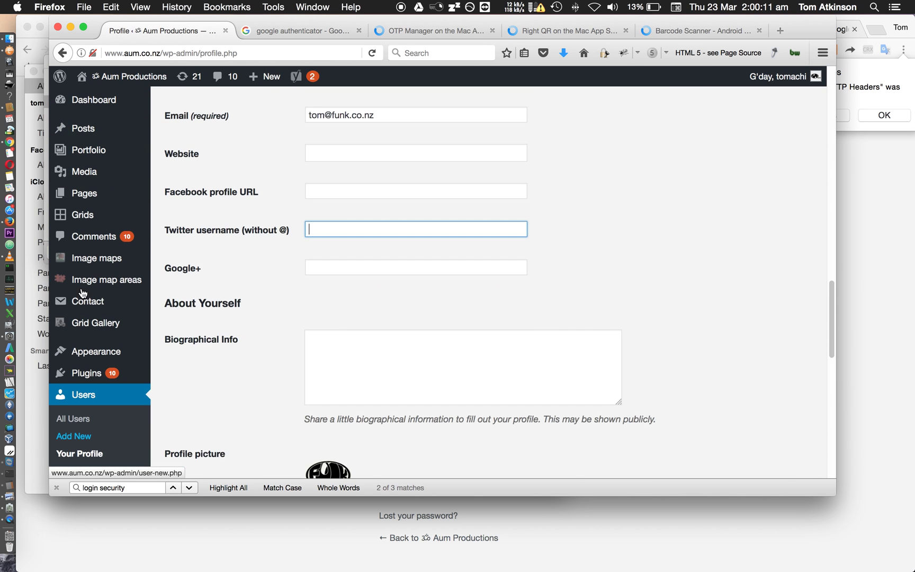
scroll(78, 380, "up", 3)
scroll(78, 381, "up", 3)
scroll(77, 365, "up", 2)
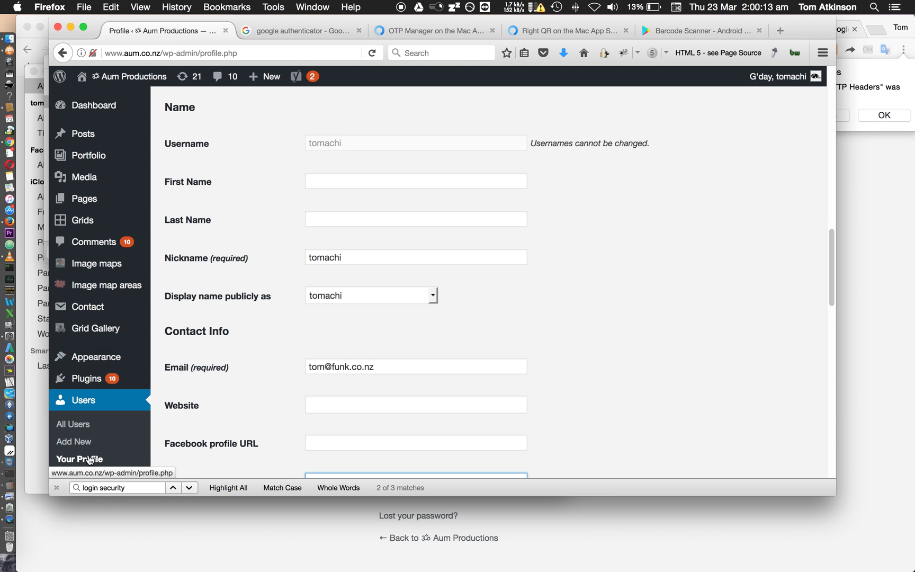
scroll(208, 313, "down", 3)
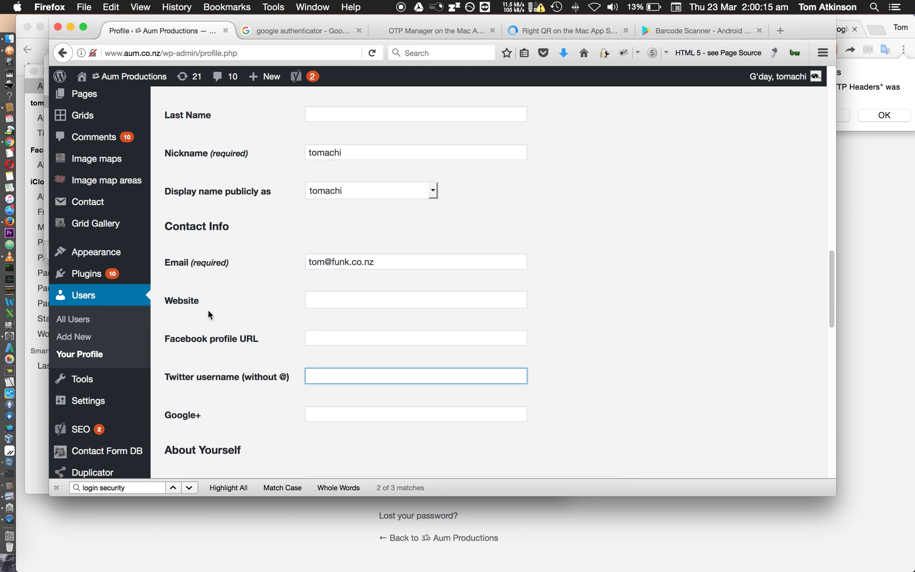
scroll(209, 312, "down", 5)
scroll(209, 313, "down", 5)
scroll(209, 312, "down", 1)
scroll(209, 312, "down", 3)
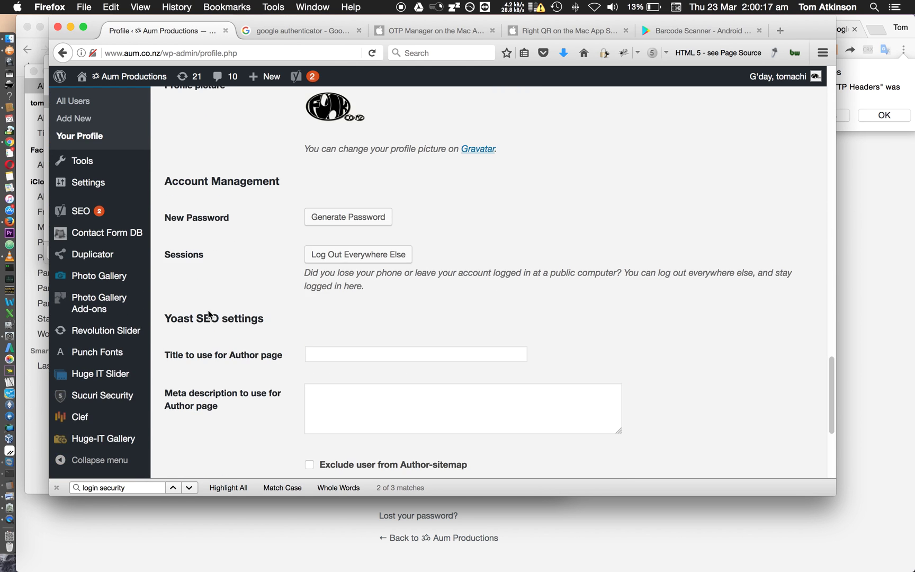
scroll(221, 379, "down", 3)
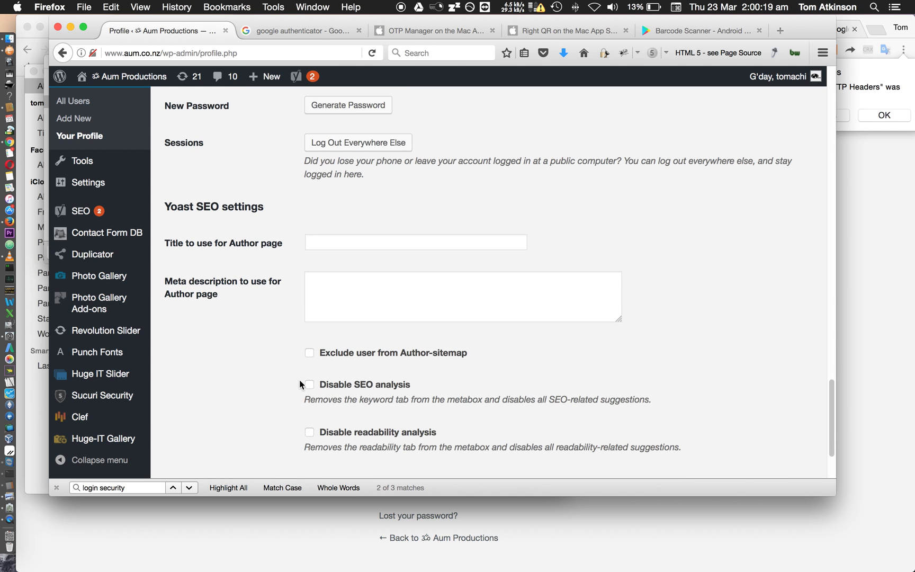
scroll(300, 386, "down", 5)
scroll(217, 312, "up", 3)
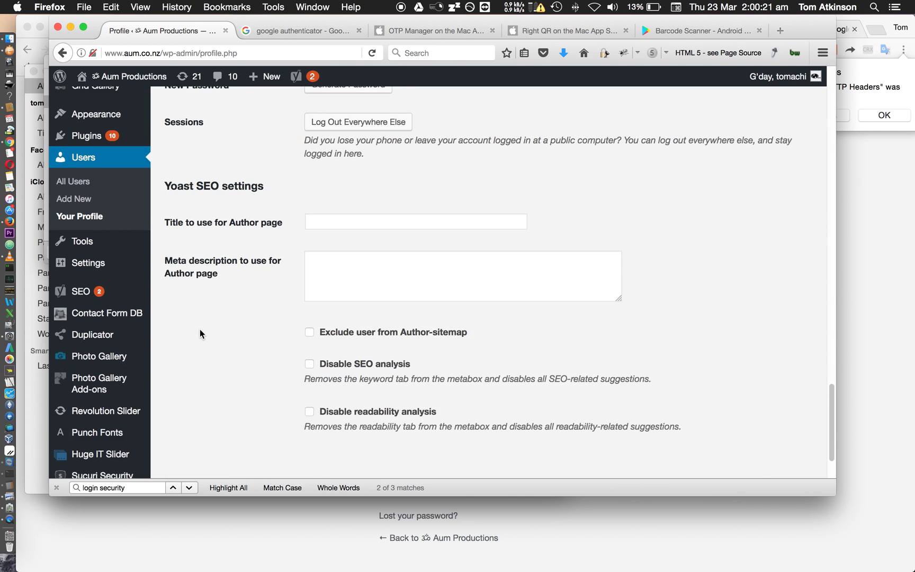
scroll(208, 312, "up", 2)
scroll(200, 312, "up", 3)
scroll(198, 312, "up", 1)
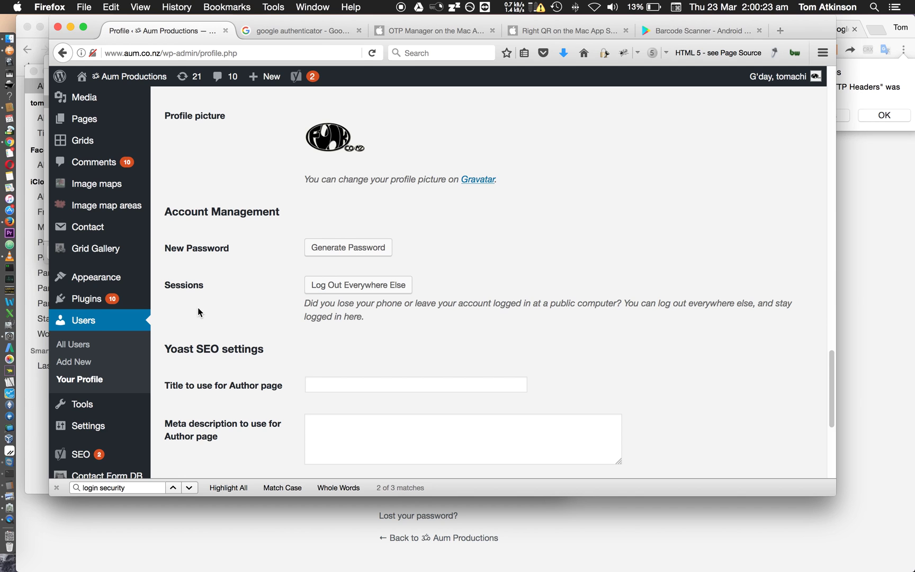
left_click(65, 381)
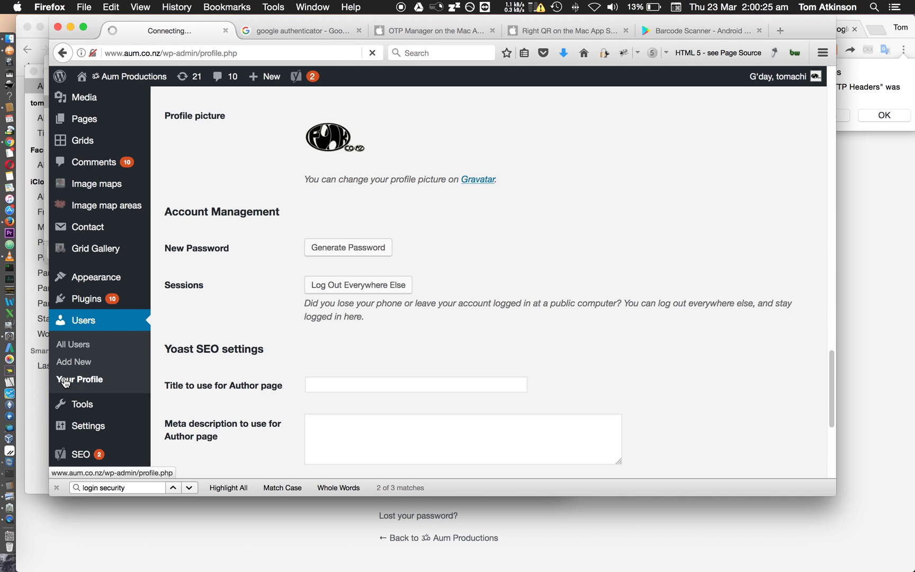
Open the 'Install Google Authenticator' result from the Google Authenticator search, then view OTP Manager
left_click(303, 31)
left_click(170, 186)
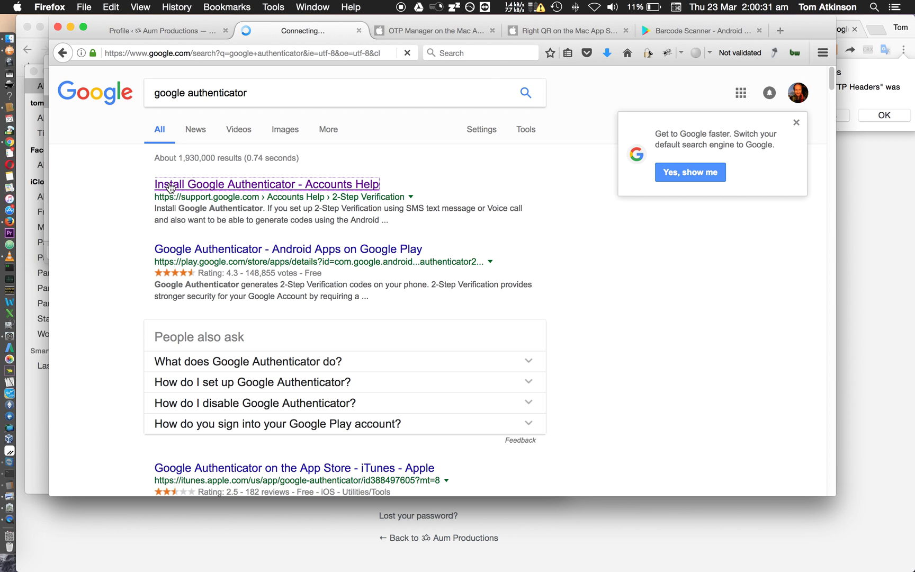
left_click(429, 31)
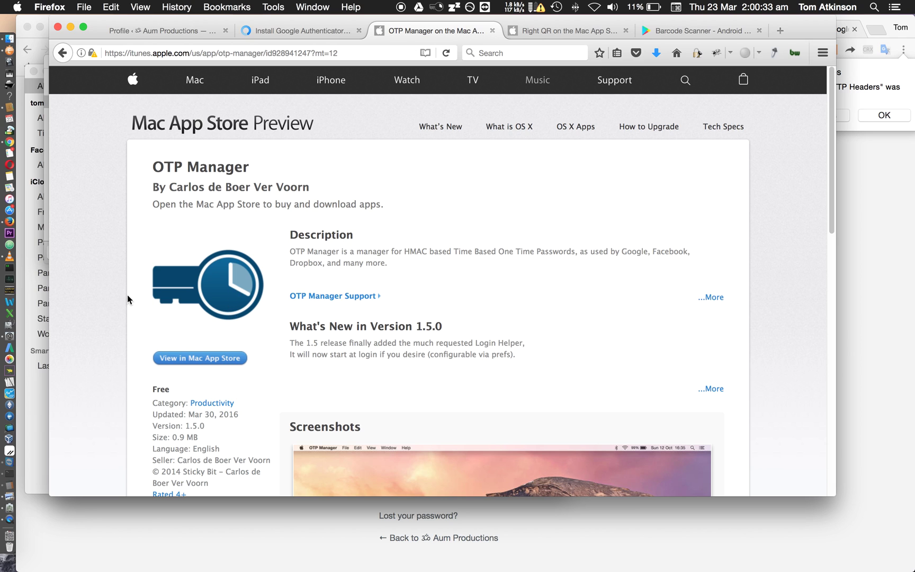
scroll(152, 373, "down", 1)
scroll(152, 373, "down", 2)
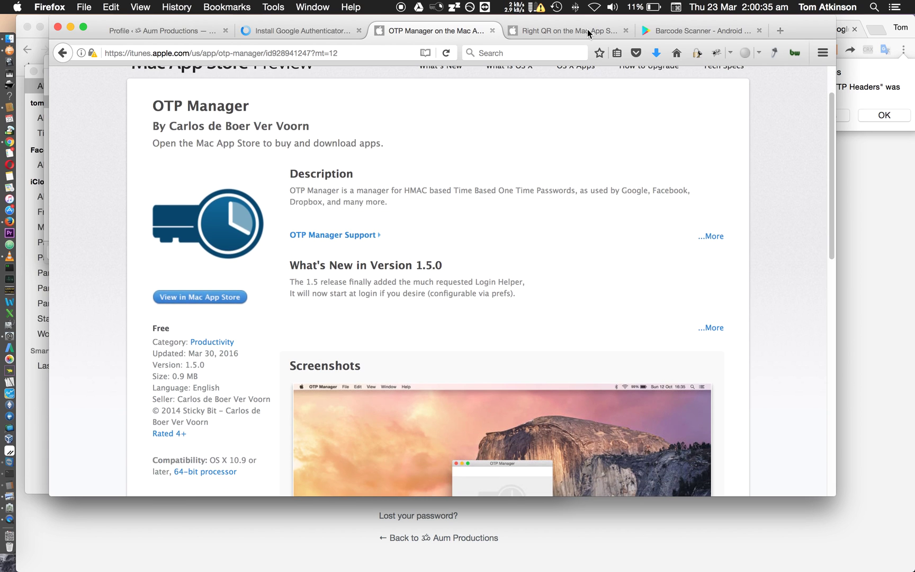
left_click(436, 7)
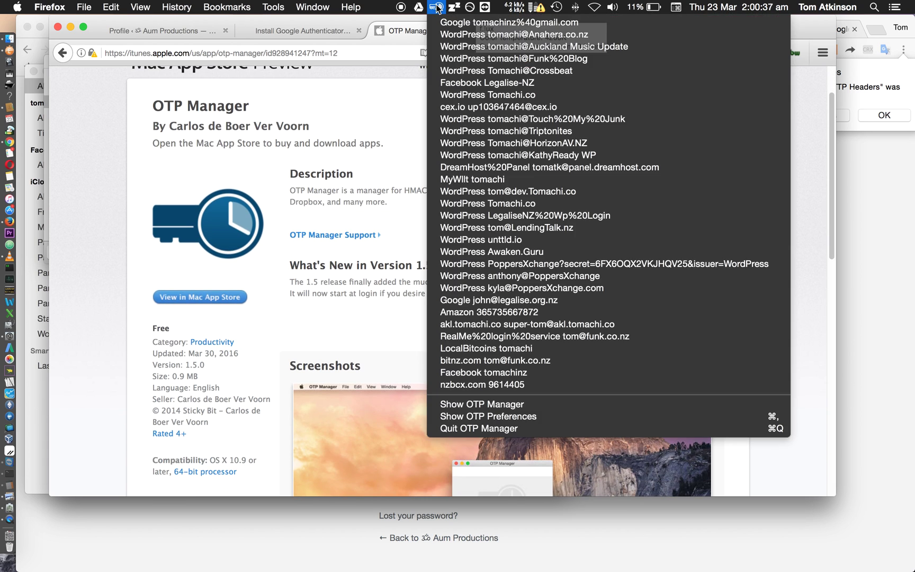
left_click(437, 8)
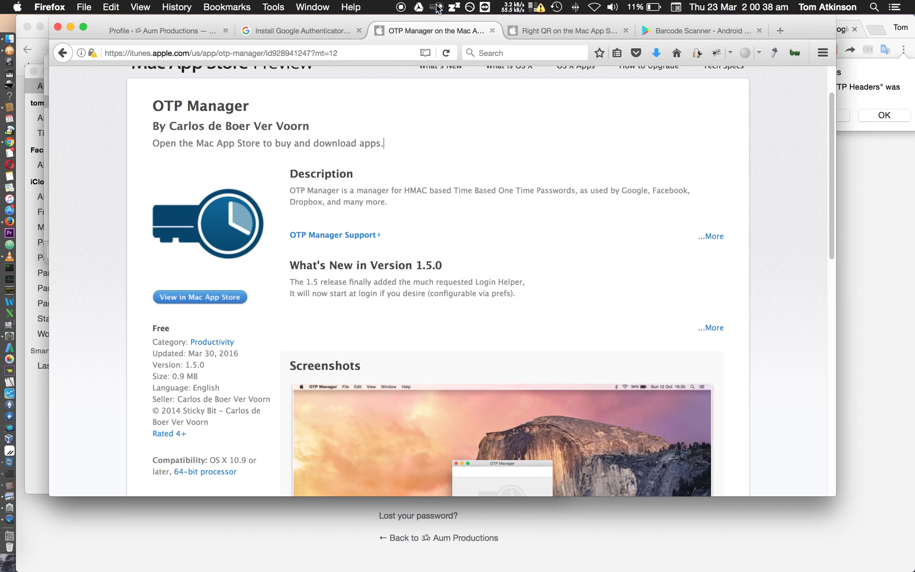
left_click(565, 30)
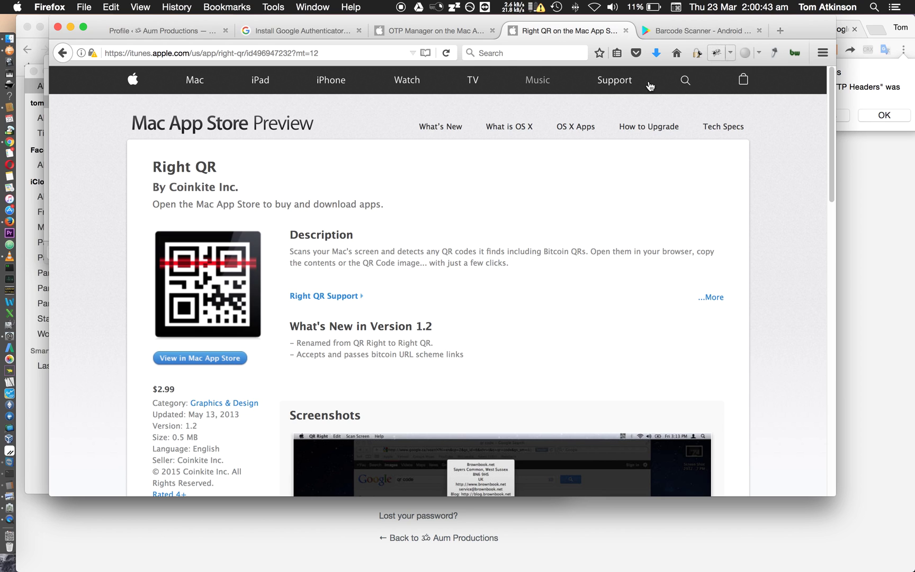
left_click(720, 31)
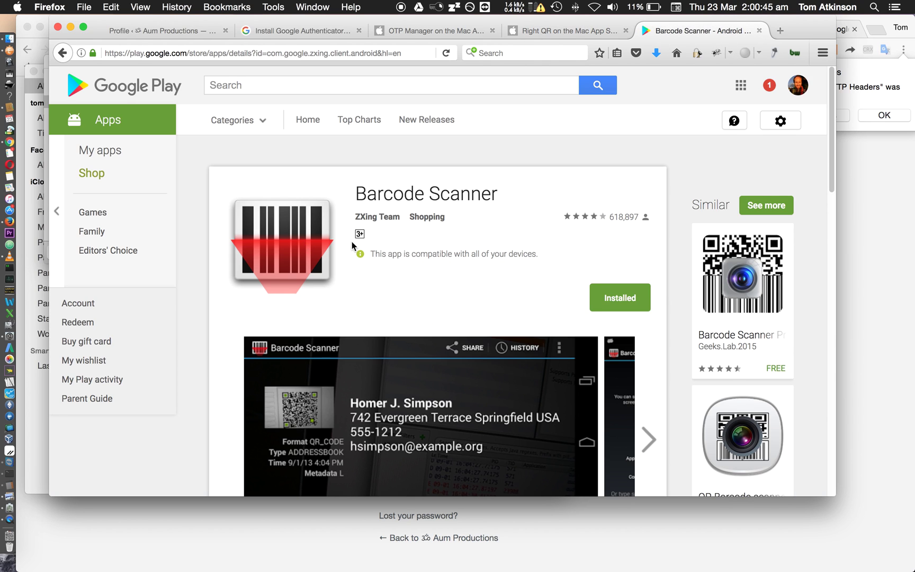
left_click(246, 85)
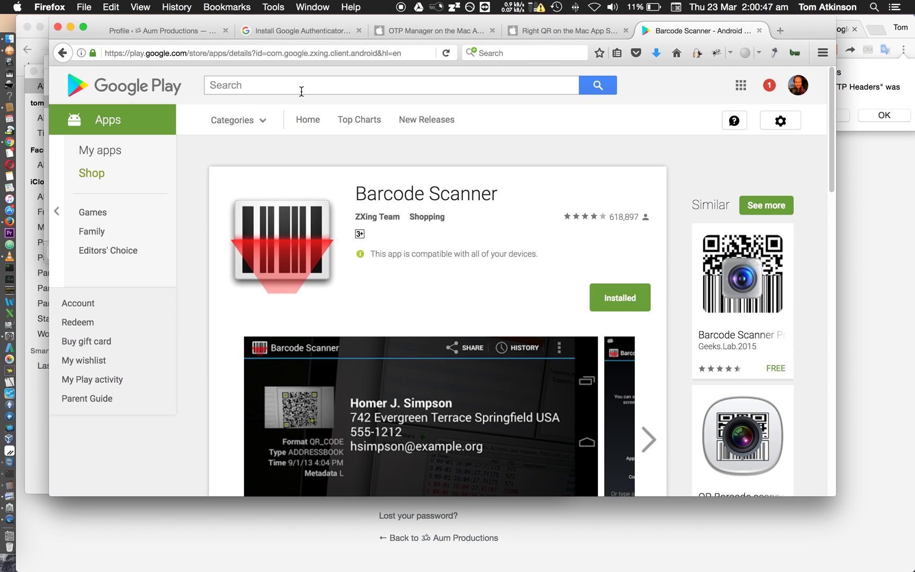
left_click(303, 31)
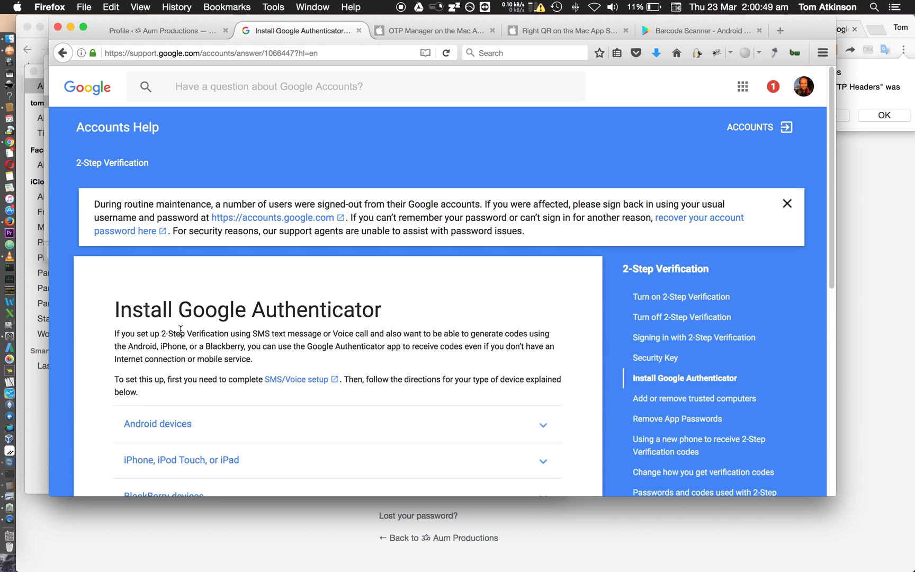
scroll(179, 358, "down", 3)
scroll(162, 390, "down", 3)
scroll(104, 128, "down", 3)
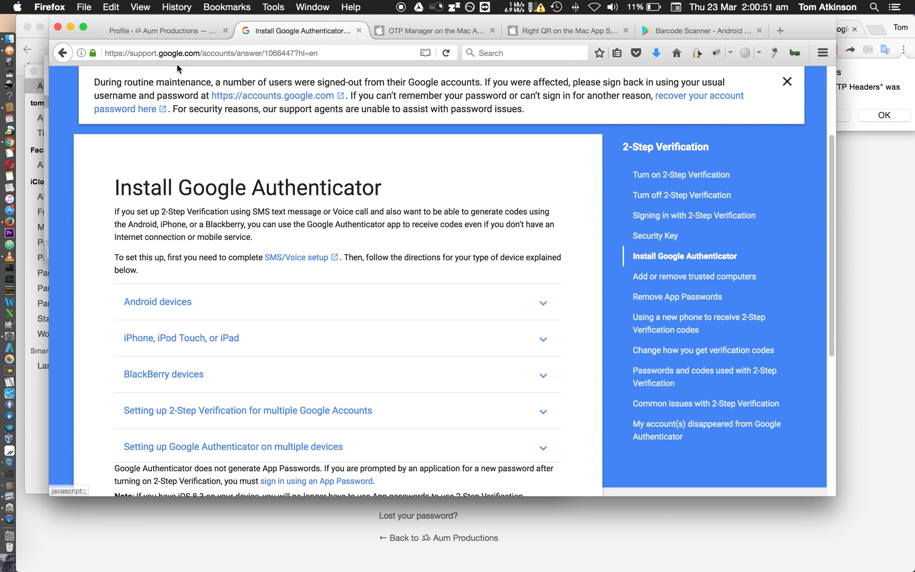
left_click(162, 30)
scroll(237, 400, "down", 3)
scroll(225, 396, "down", 3)
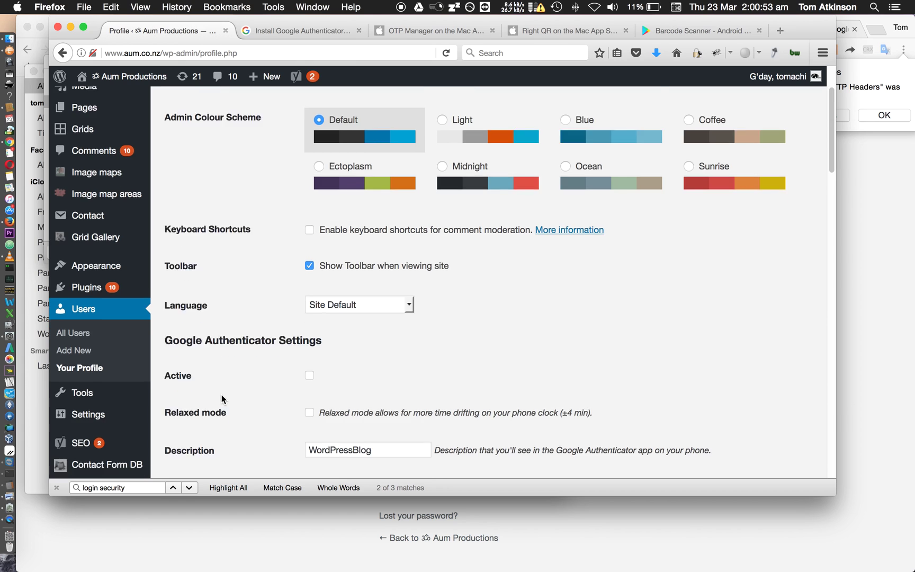
scroll(226, 397, "down", 3)
scroll(250, 344, "down", 2)
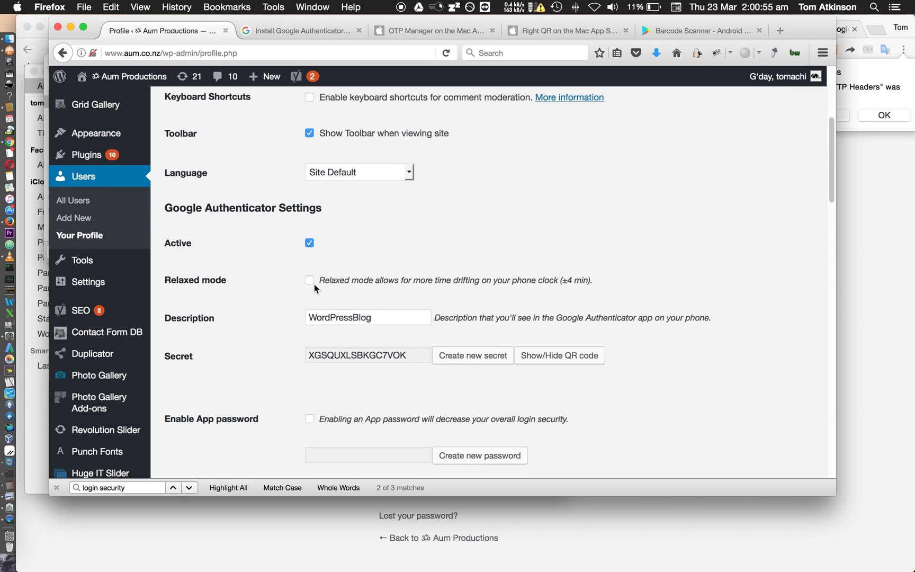
Select the WordPressBlog description, show the secret's QR code and right-click the QR image
double_click(332, 320)
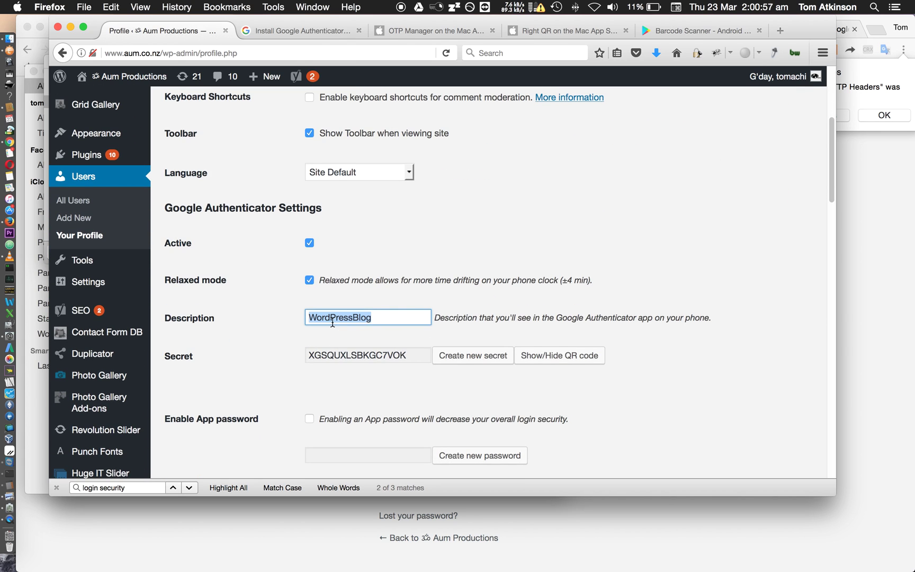
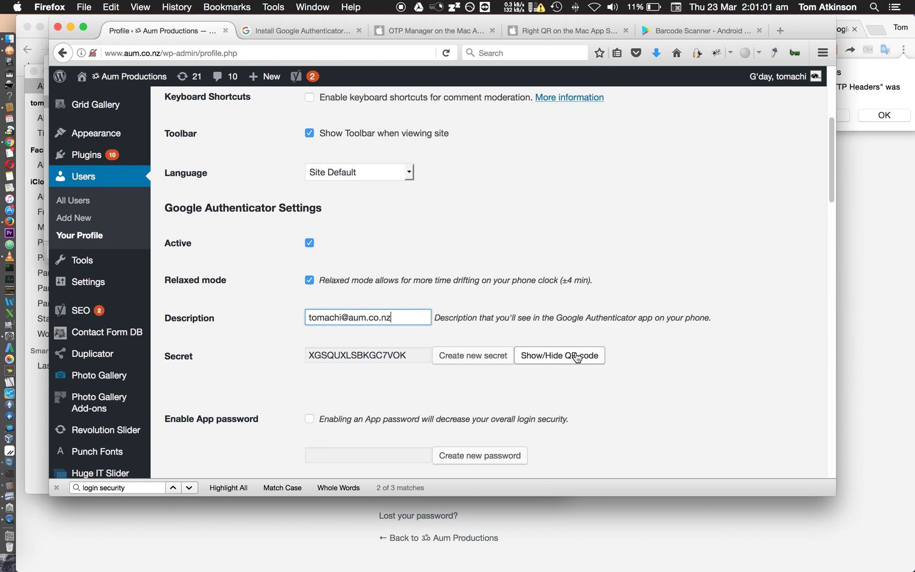
left_click(559, 355)
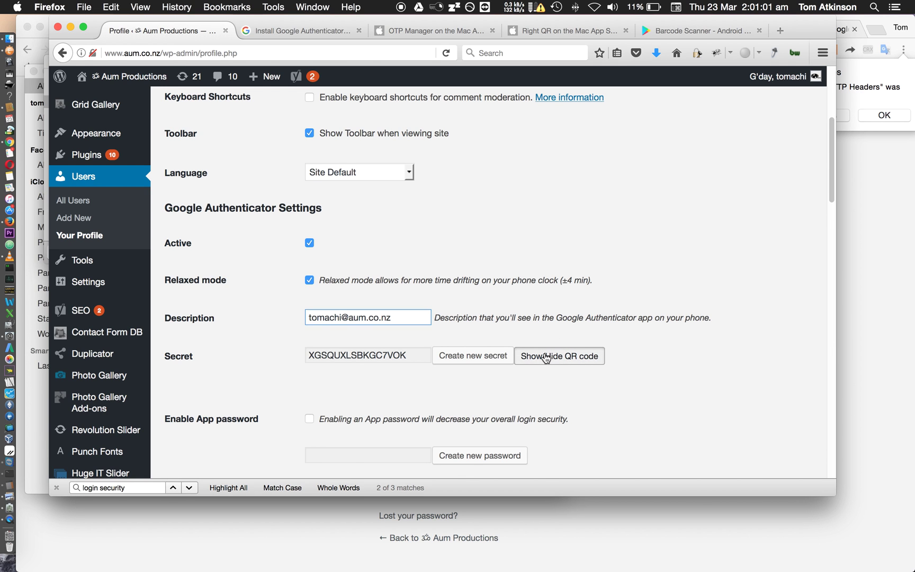
scroll(466, 388, "down", 3)
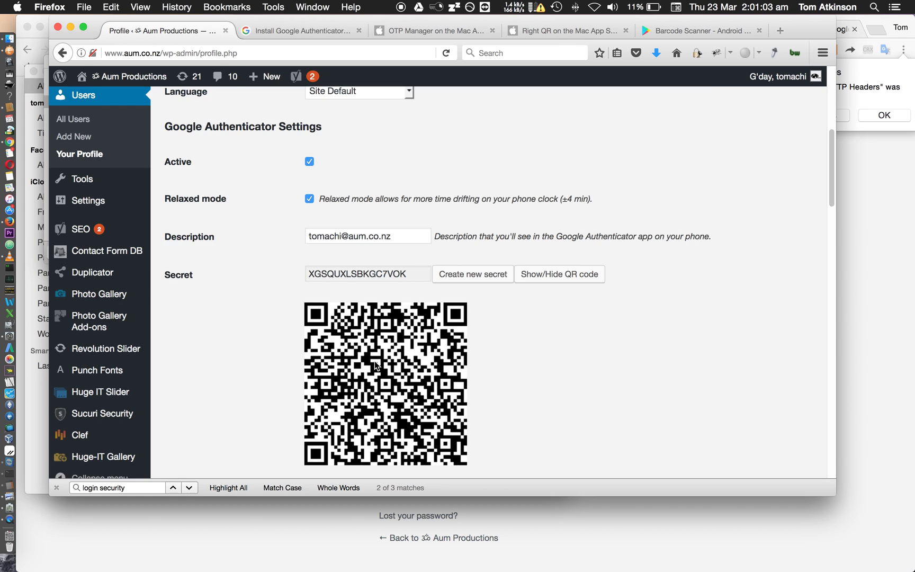
scroll(358, 315, "down", 3)
right_click(351, 283)
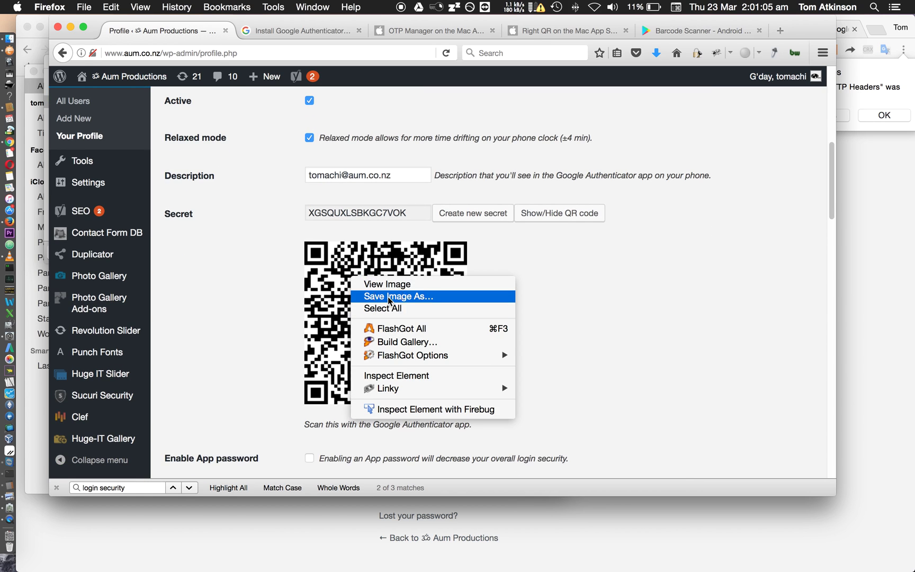
left_click(400, 296)
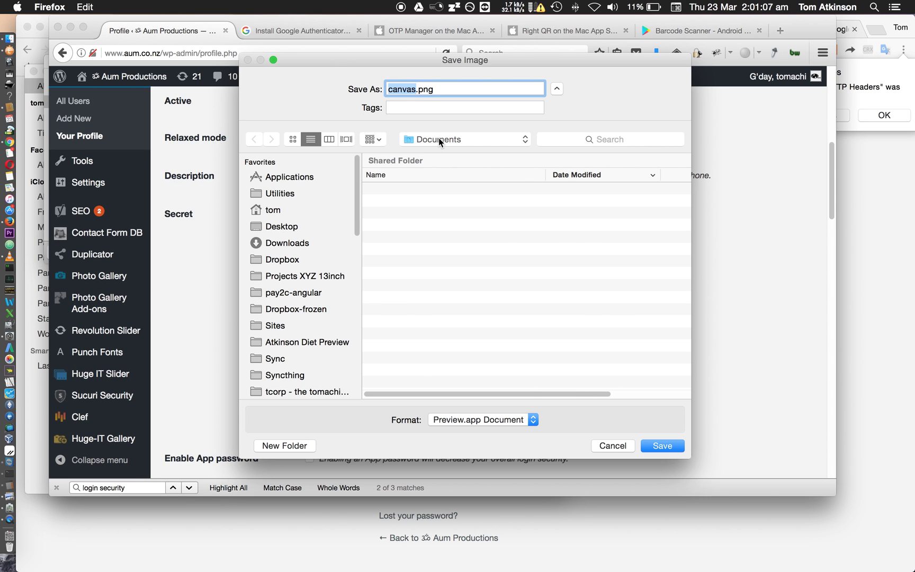
left_click(292, 246)
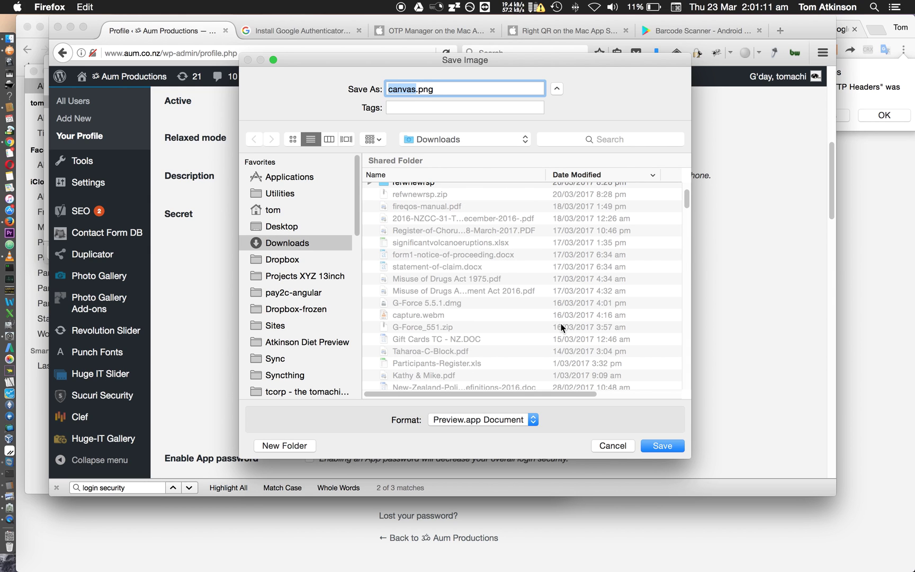
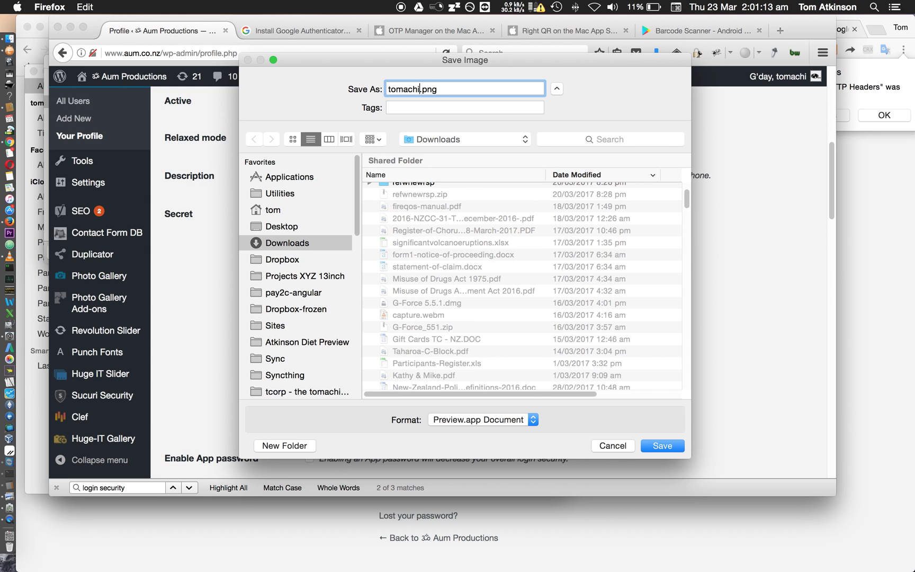
key("Return")
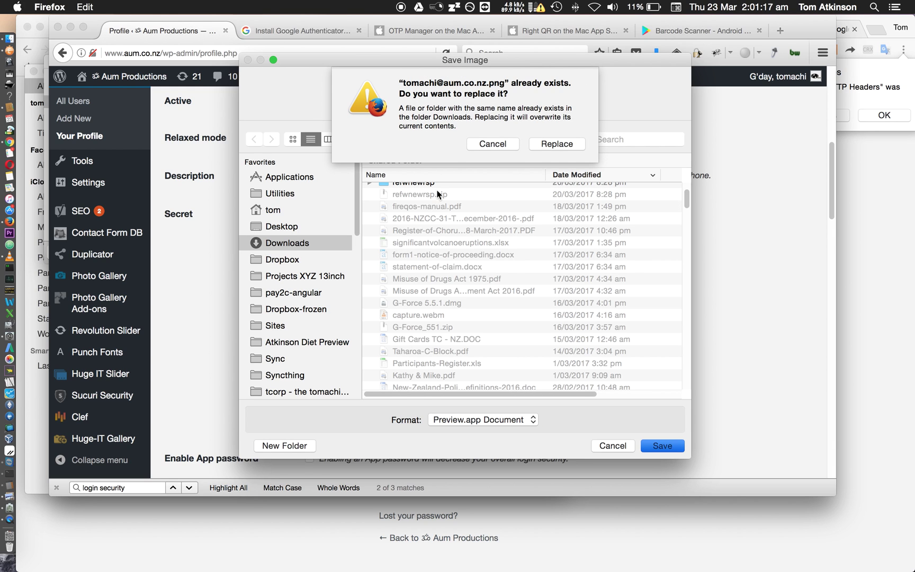
left_click(554, 147)
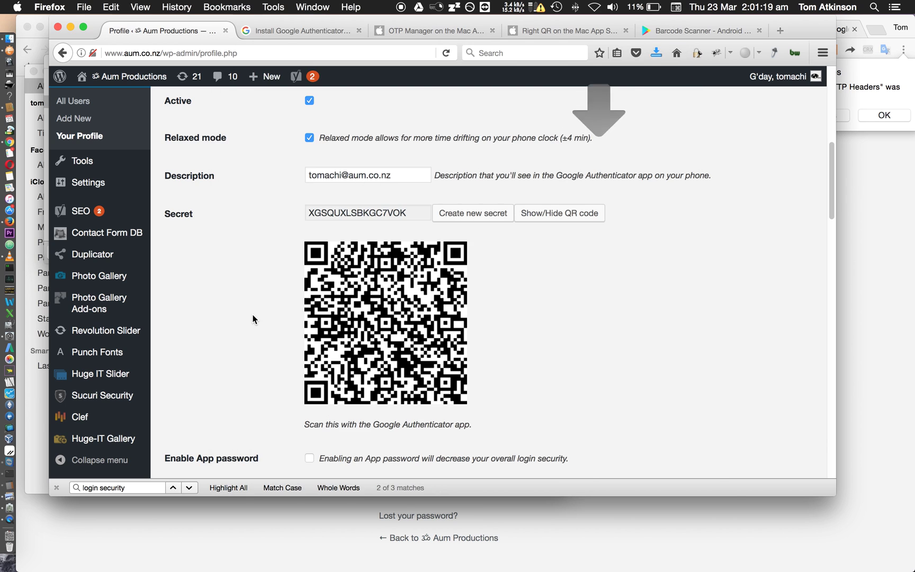
scroll(253, 318, "down", 5)
scroll(252, 318, "down", 5)
scroll(253, 318, "down", 4)
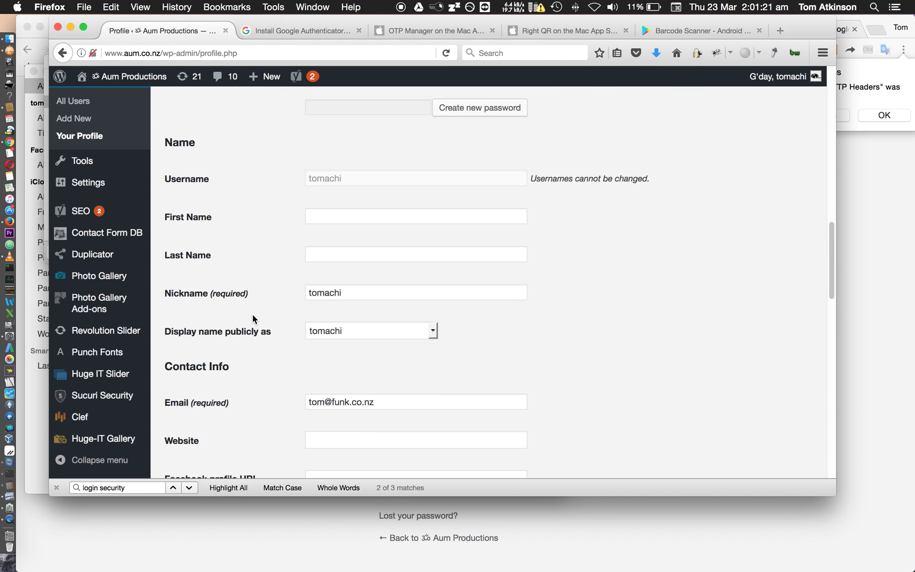
scroll(253, 318, "down", 5)
scroll(253, 319, "down", 4)
scroll(253, 318, "down", 5)
scroll(253, 318, "down", 5)
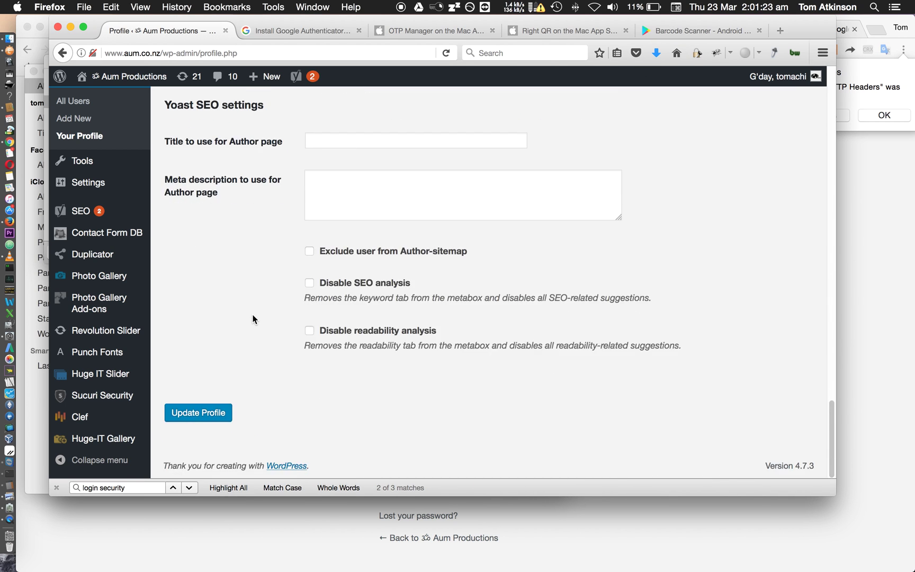
Update the profile, then open the Downloads folder in Finder and hide Firefox
left_click(201, 413)
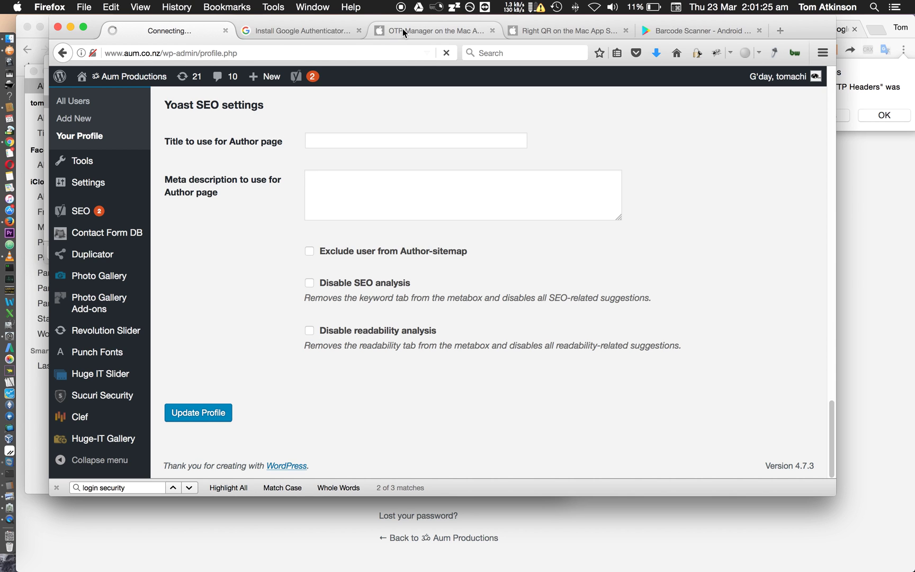
key("super+Tab")
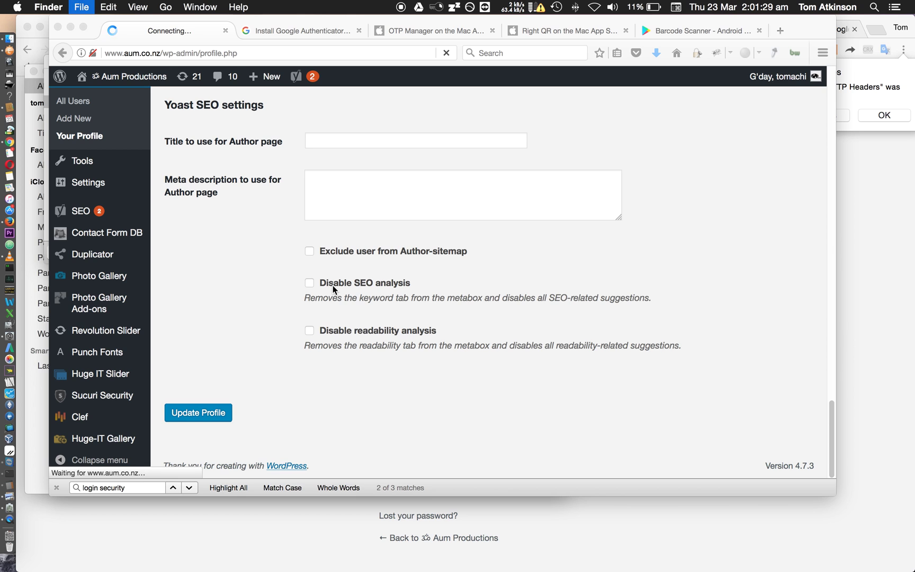
key("alt+super+l")
key("alt+super+h")
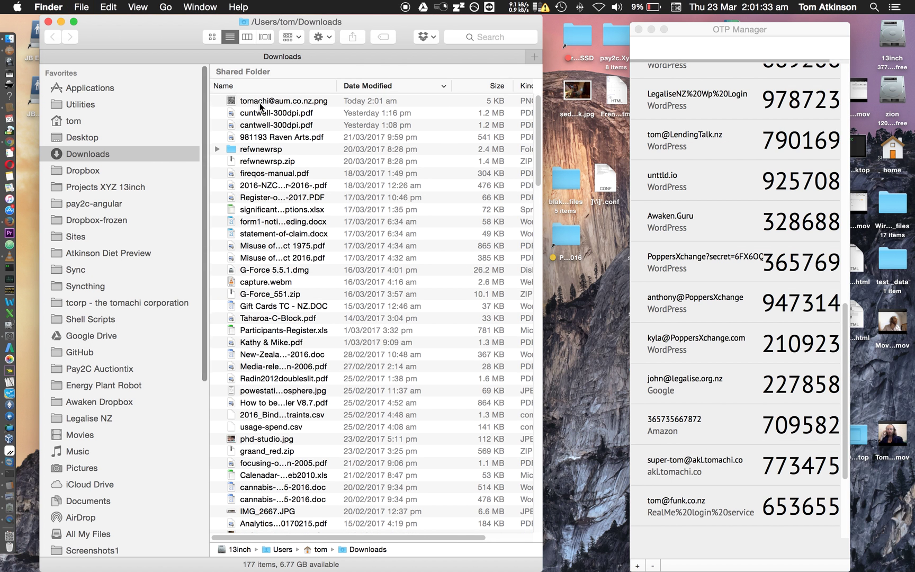
left_click(257, 101)
key("super+Tab")
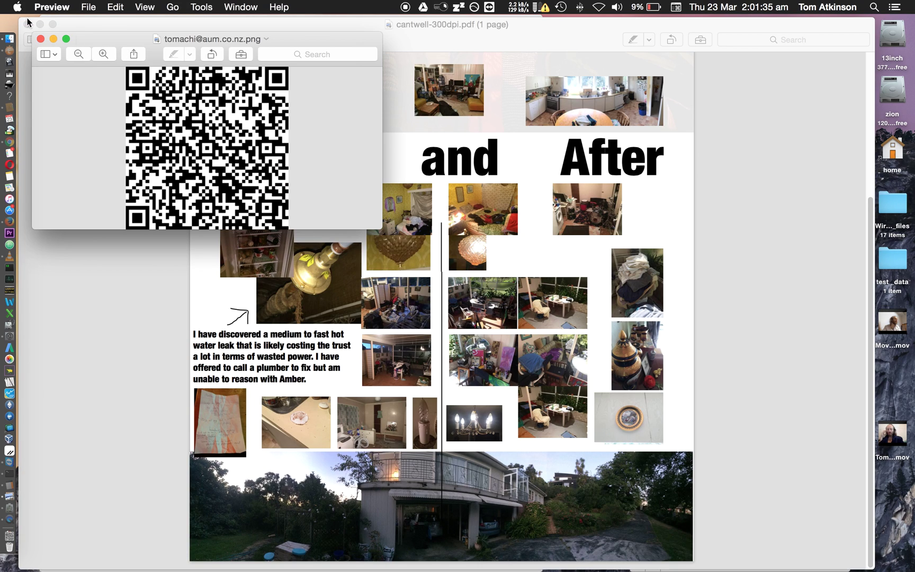
key("alt+super+Down")
left_click(280, 157)
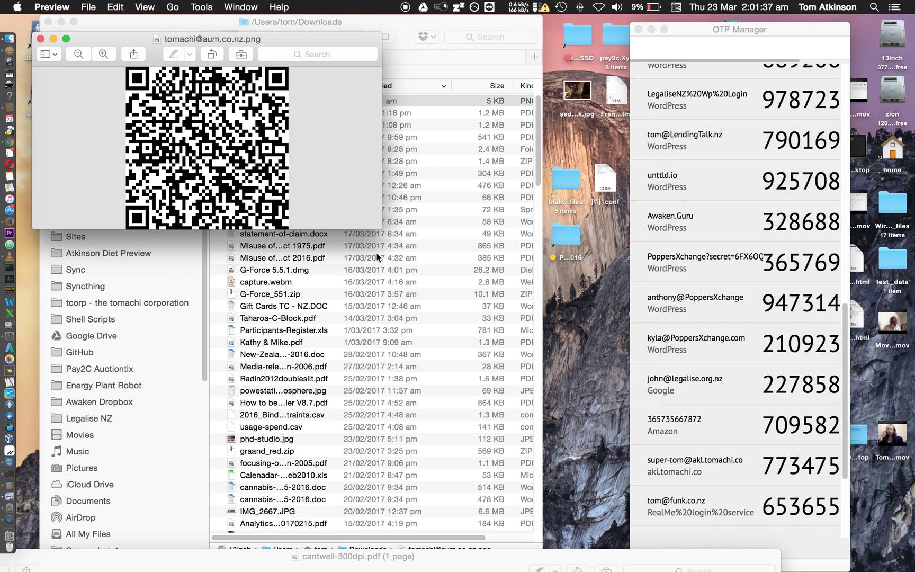
left_click_drag(371, 221, 397, 243)
Find Right QR with a Spotlight search for 'right qr' and launch it
key("super+space")
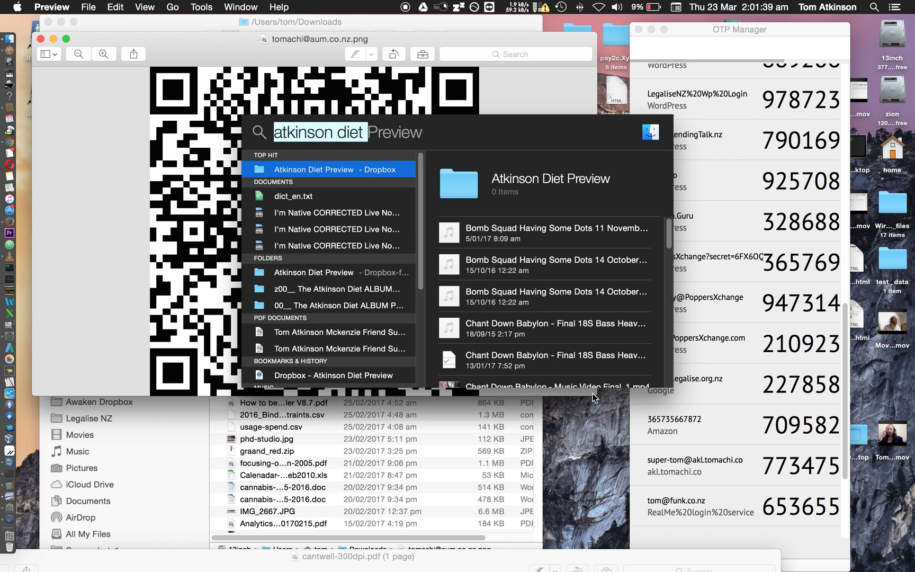
type("right QRt qr")
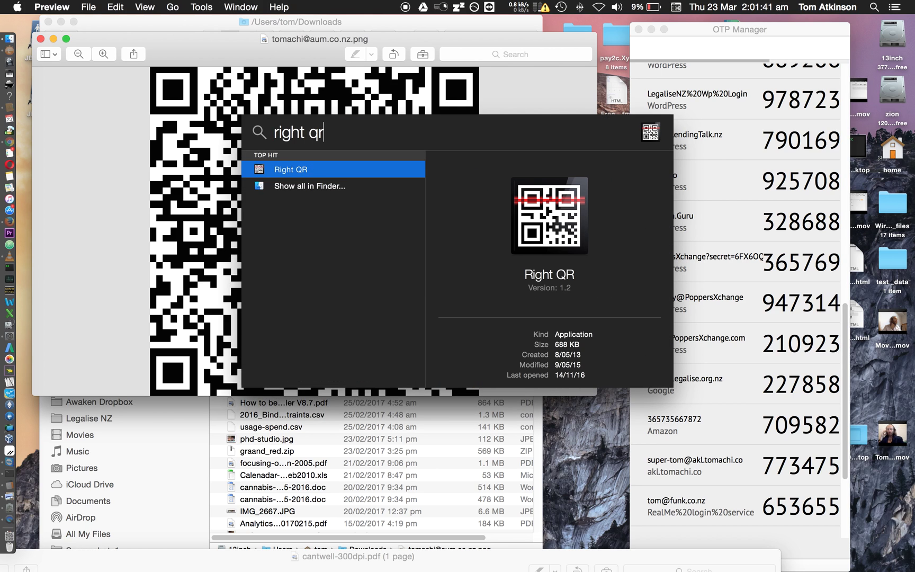
key("super+a")
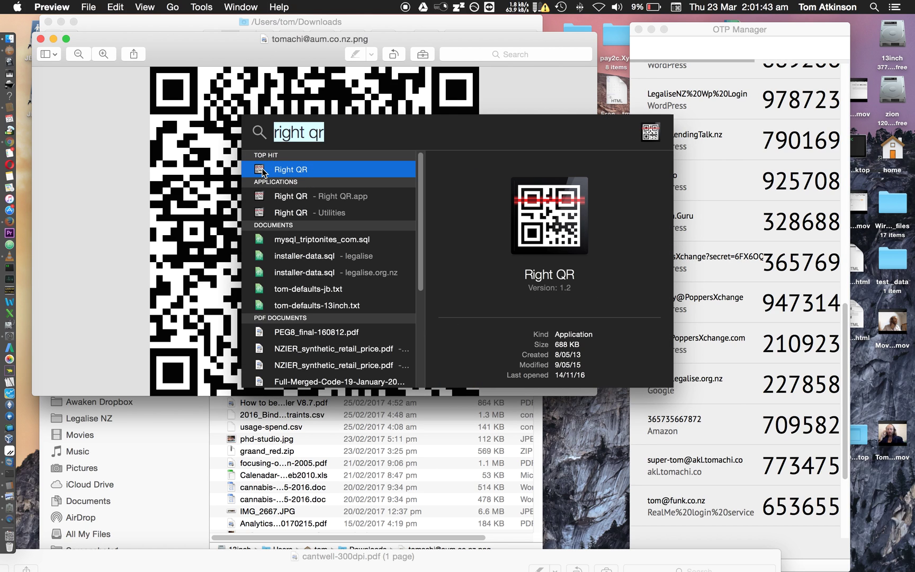
double_click(264, 170)
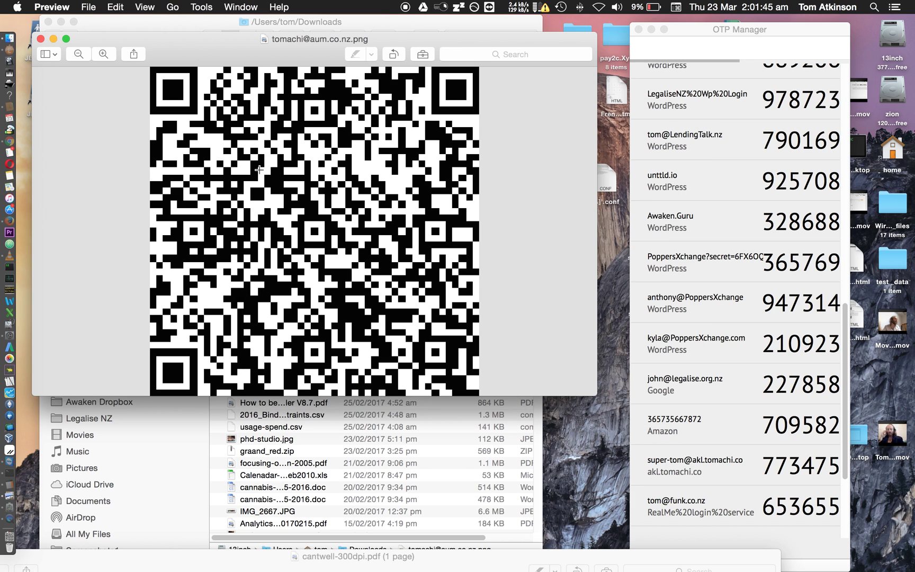
Copy the scanned WordPress otpauth QR data to the clipboard with Right QR, then reposition OTP Manager
left_click(387, 8)
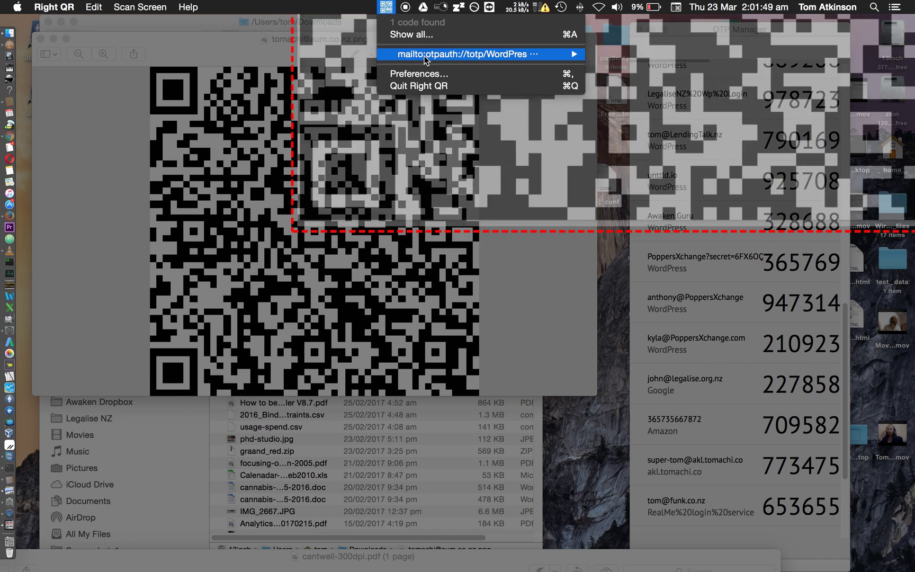
mouse_move(465, 54)
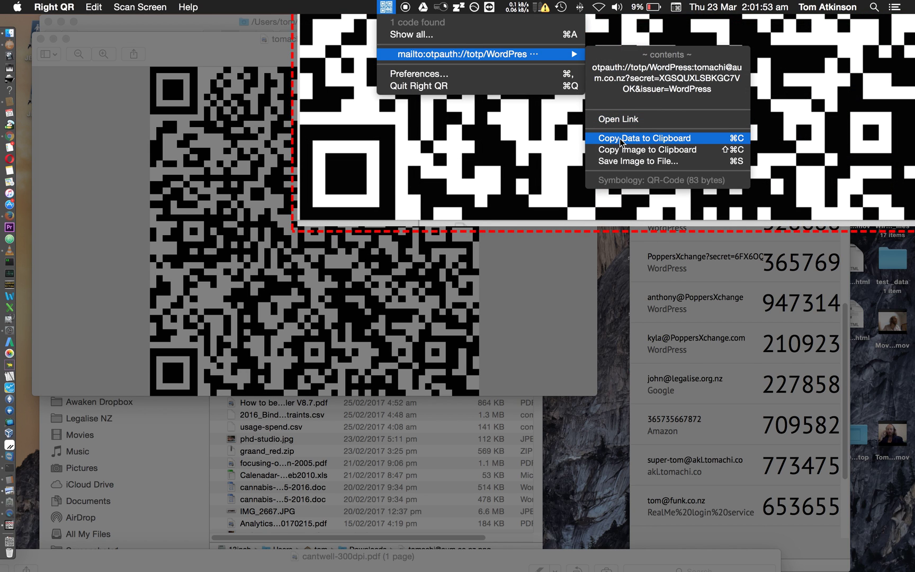
left_click(621, 141)
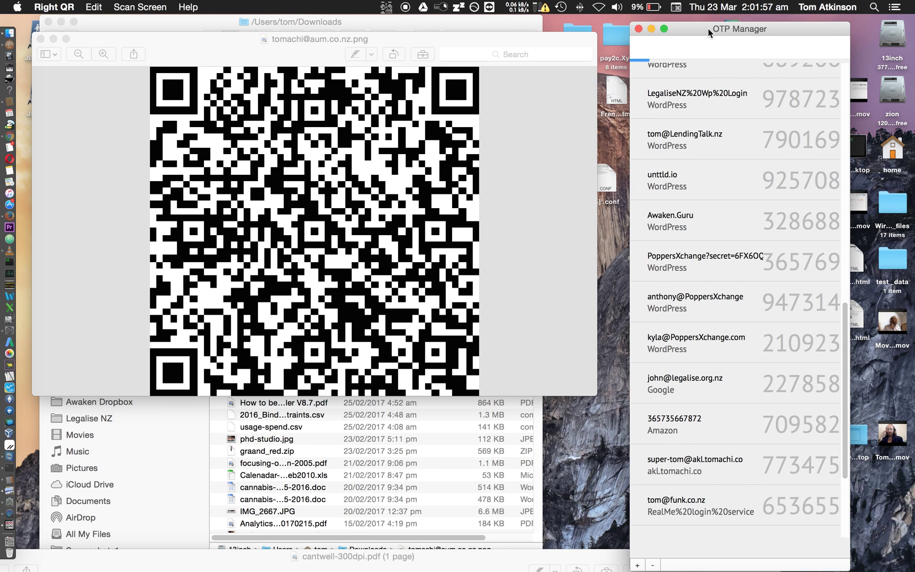
left_click_drag(708, 30, 667, 23)
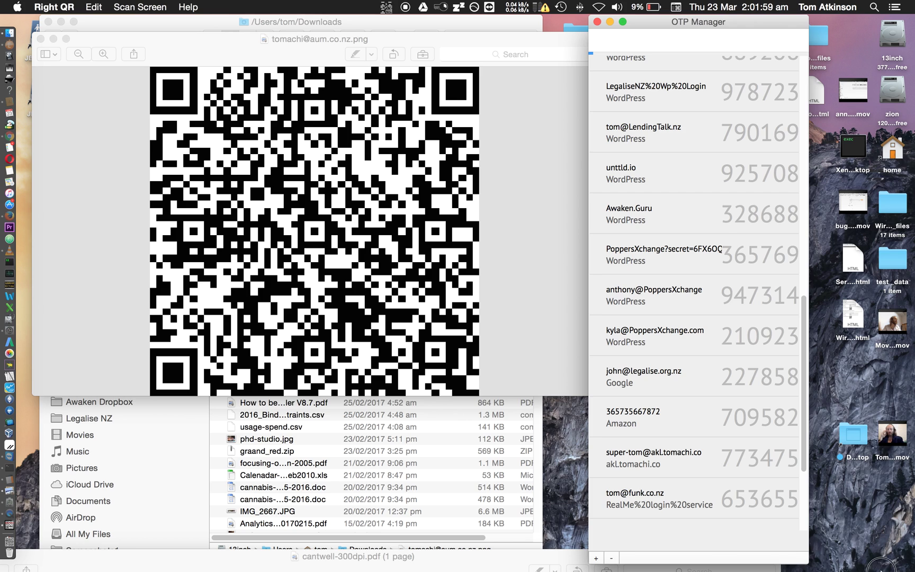
Start a new OTP Manager entry with the otpauth link pasted into Issuer, Username and Secret
left_click(597, 559)
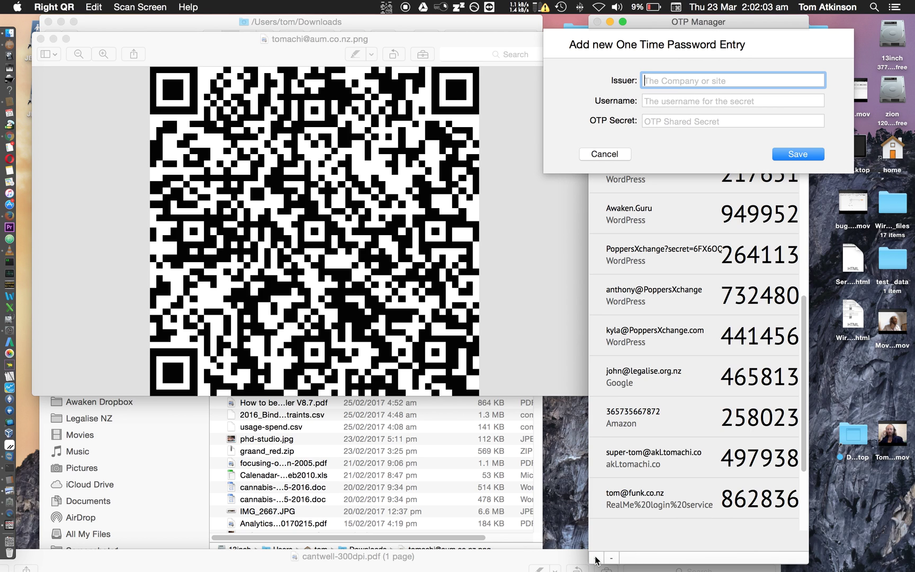
key("super+v")
key("Tab")
key("super+v")
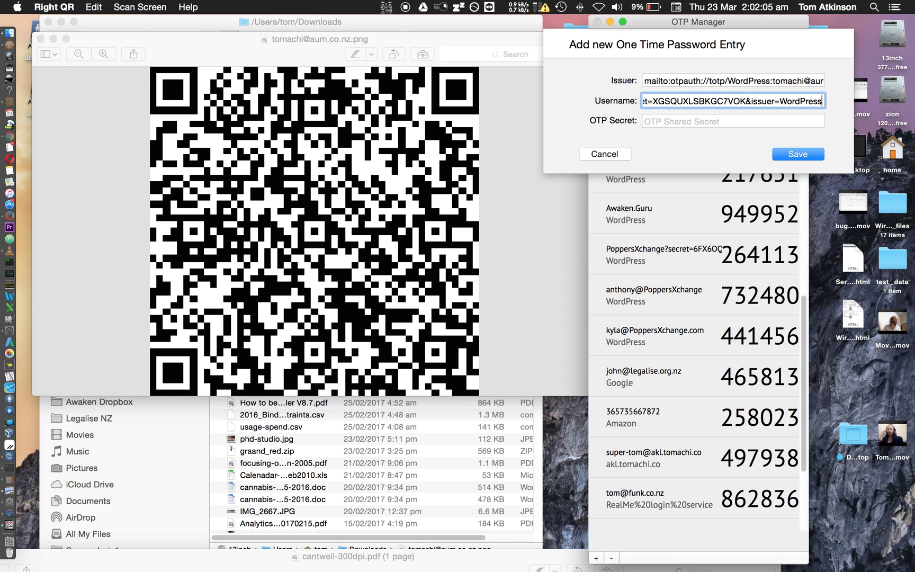
key("Tab")
key("super+v")
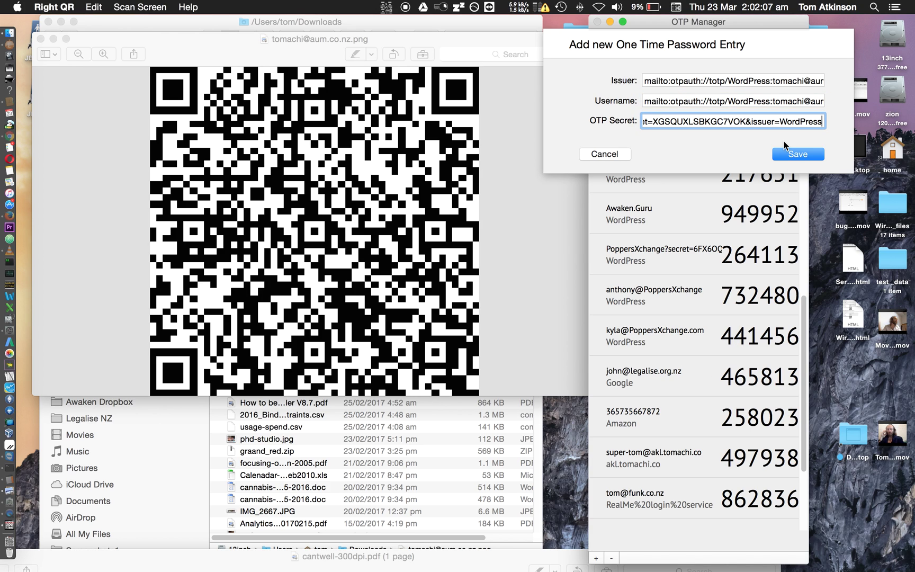
left_click_drag(759, 121, 909, 141)
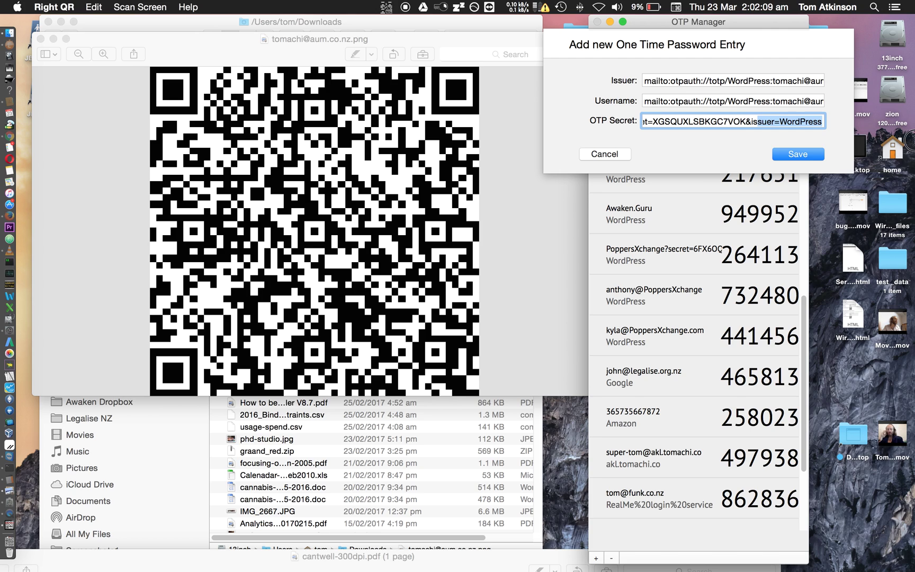
key("BackSpace")
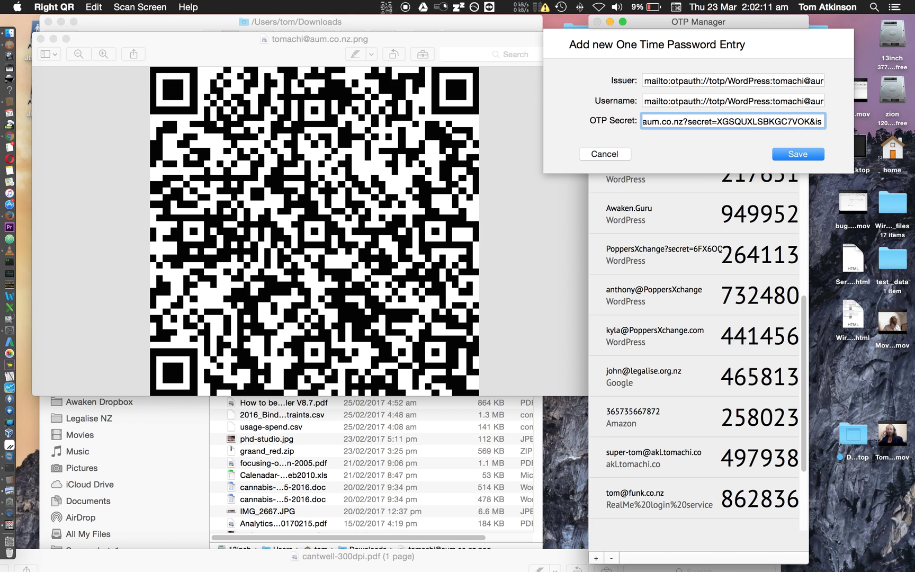
key("BackSpace")
key("BackSpace")
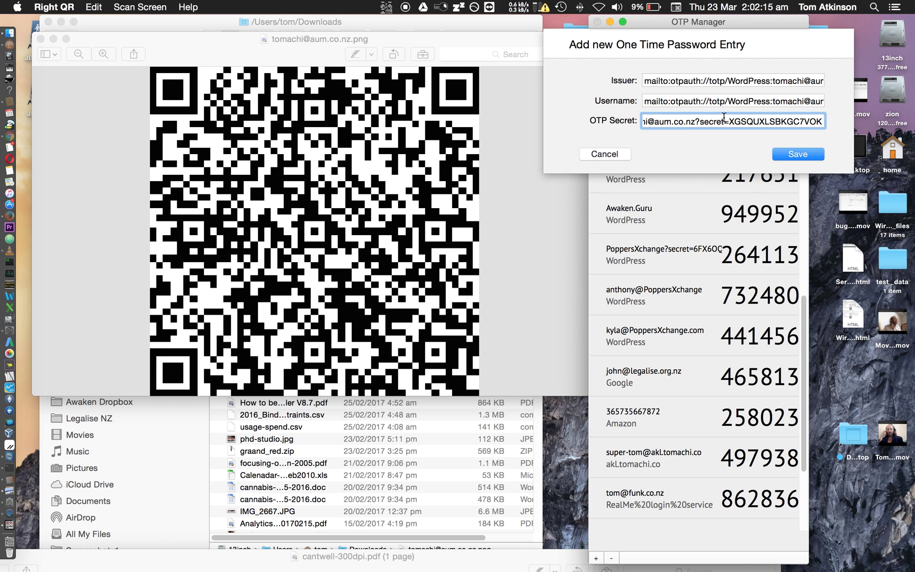
left_click_drag(726, 122, 579, 114)
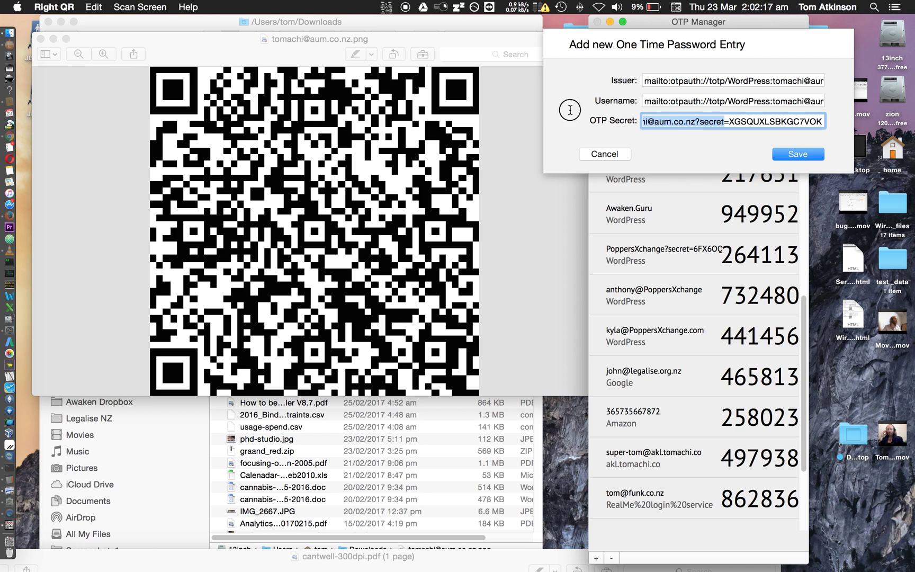
key("BackSpace")
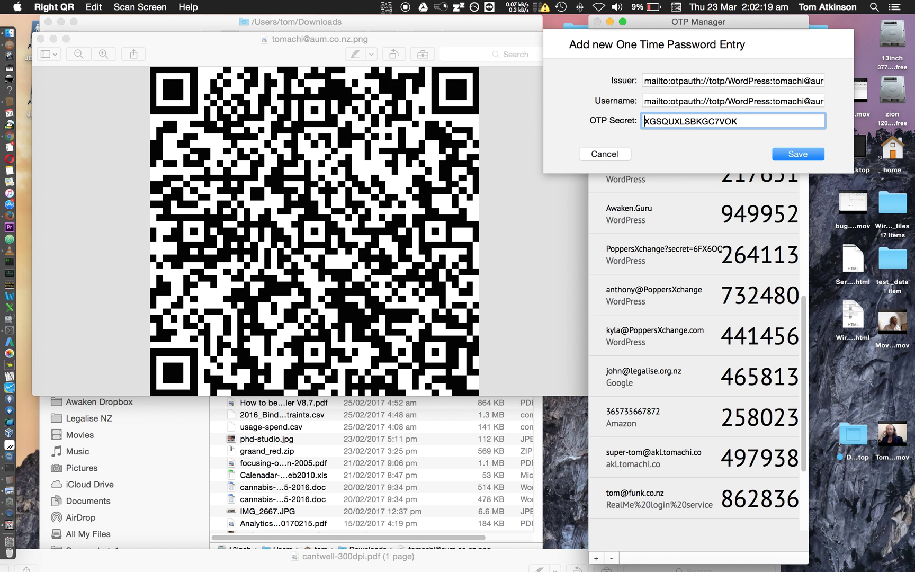
left_click_drag(770, 102, 703, 101)
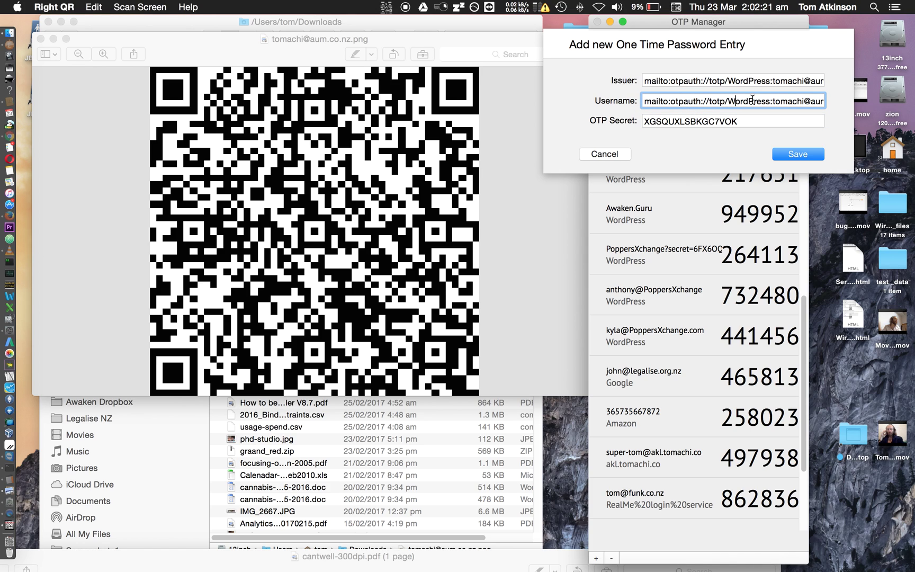
key("shift+Home")
key("BackSpace")
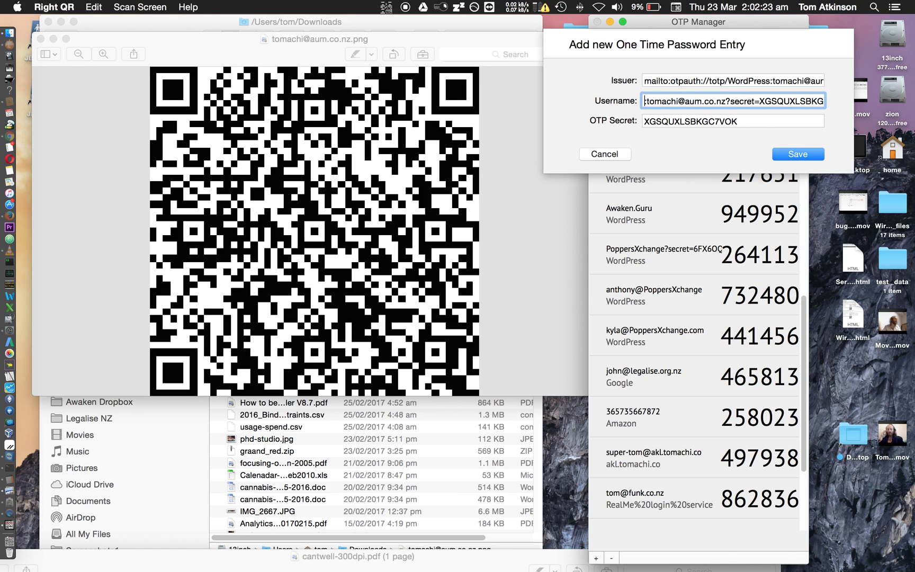
key("Right")
key("Right")
key("Right")
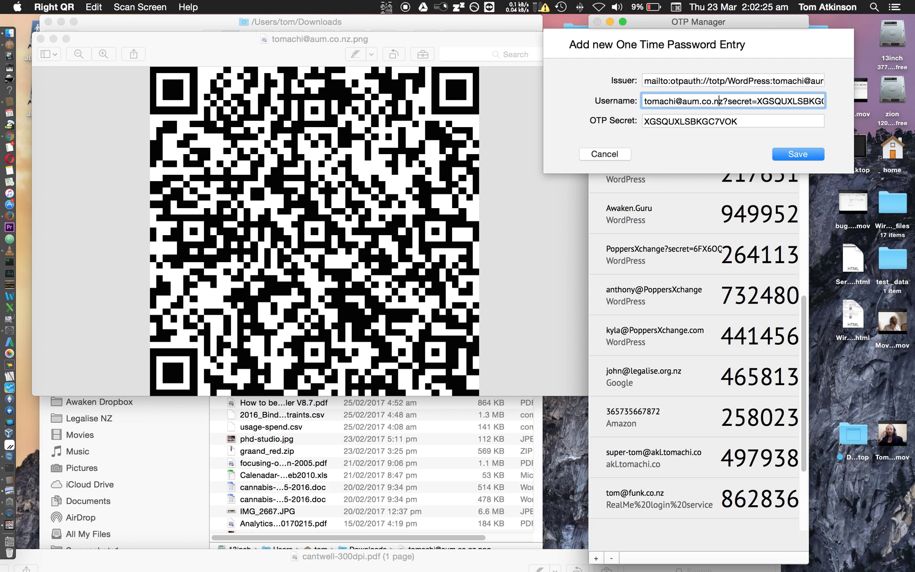
left_click_drag(723, 101, 824, 101)
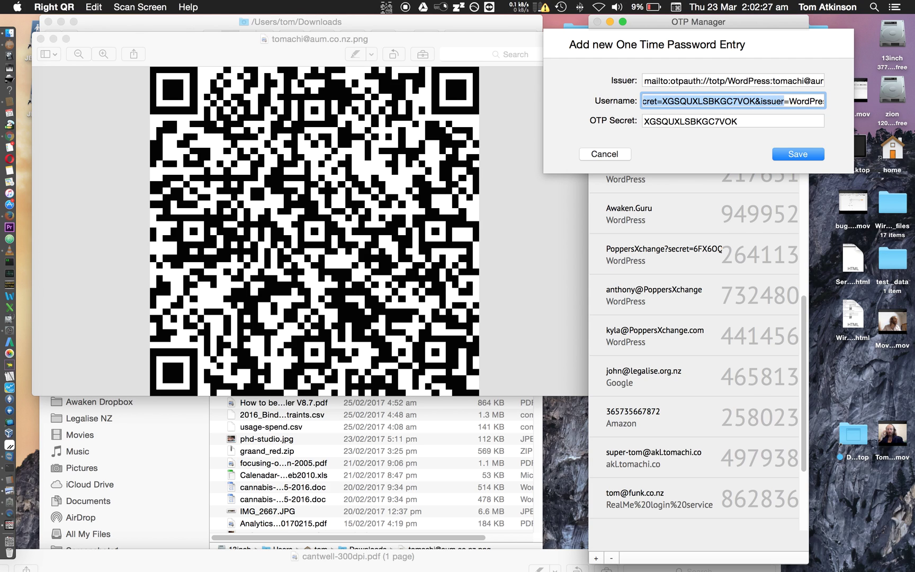
key("BackSpace")
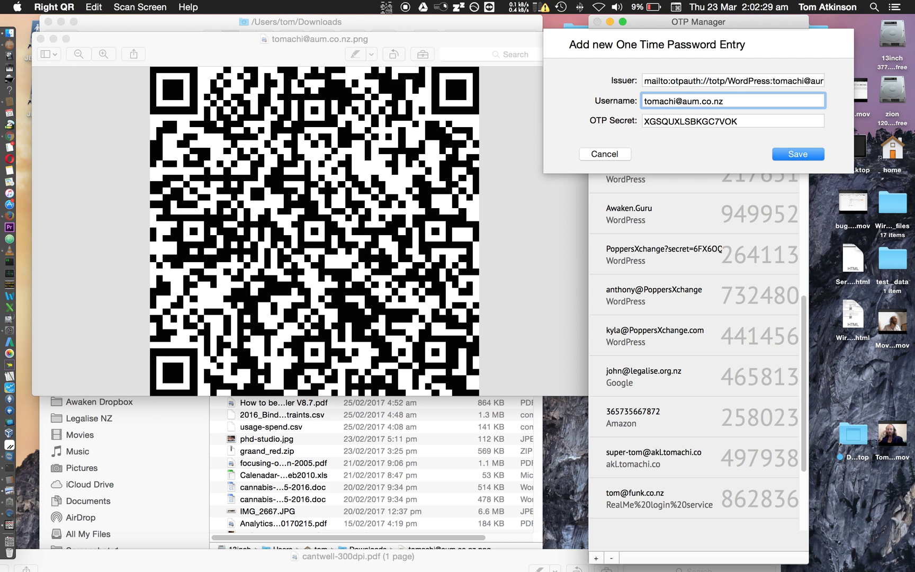
left_click(740, 80)
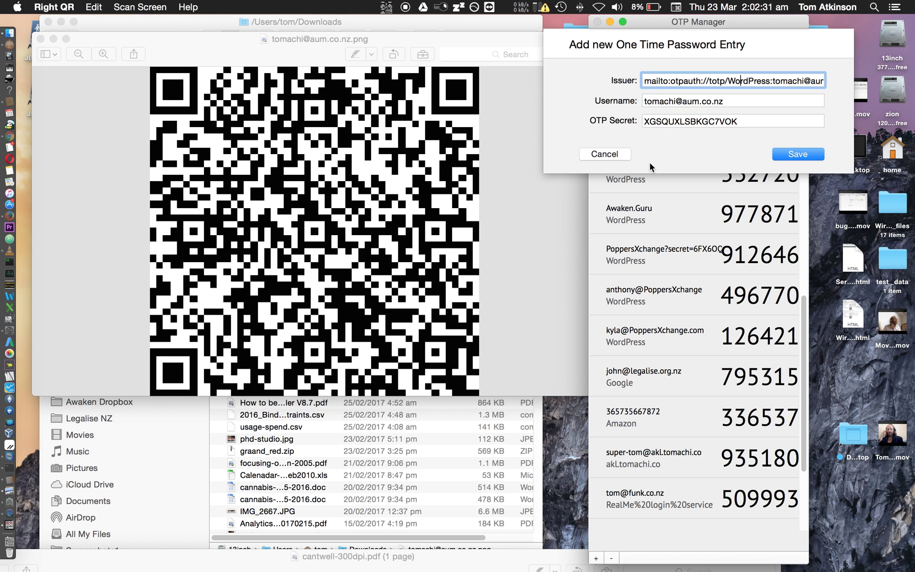
double_click(672, 122)
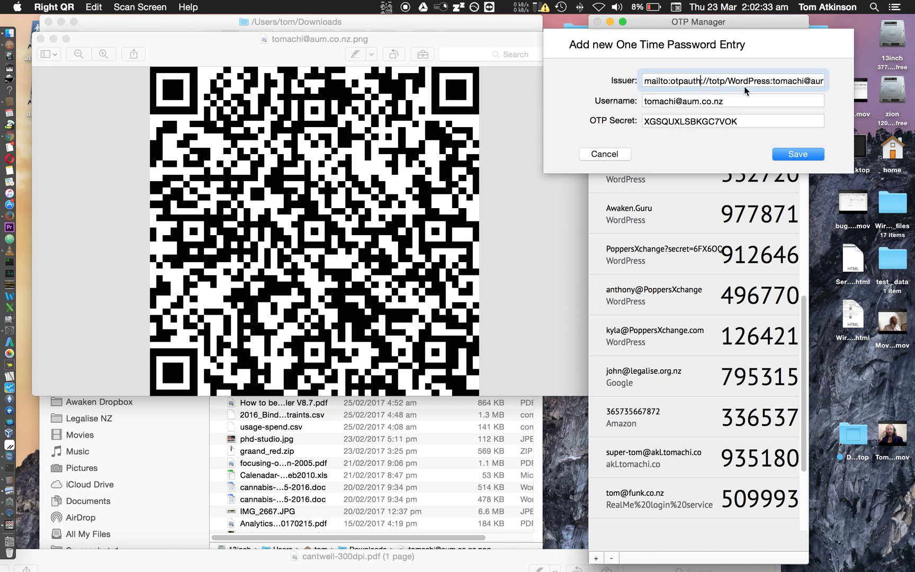
left_click_drag(729, 80, 475, 63)
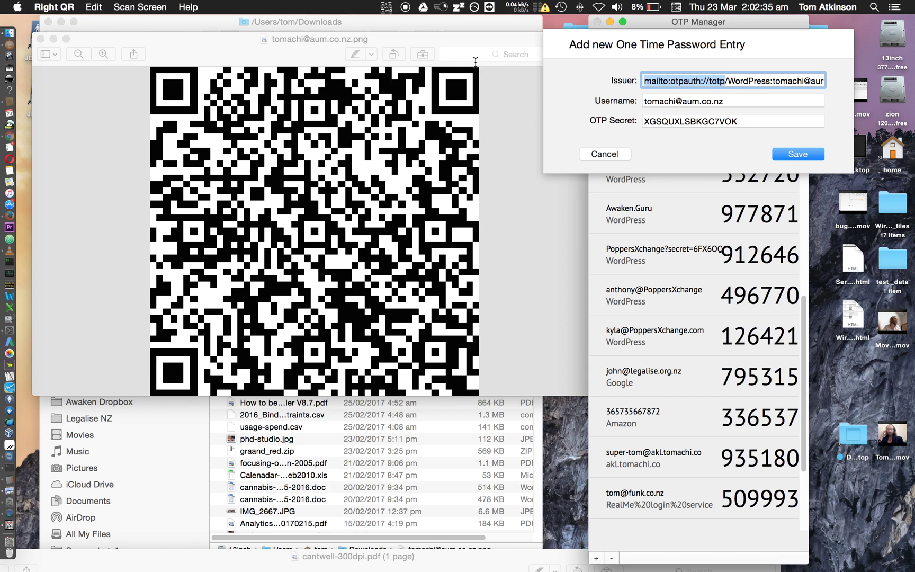
key("BackSpace")
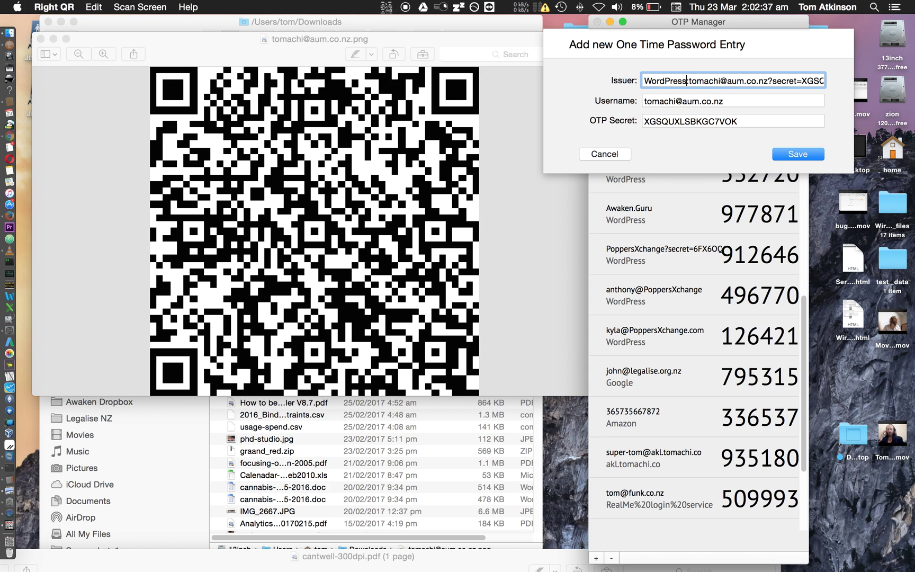
key("super+a")
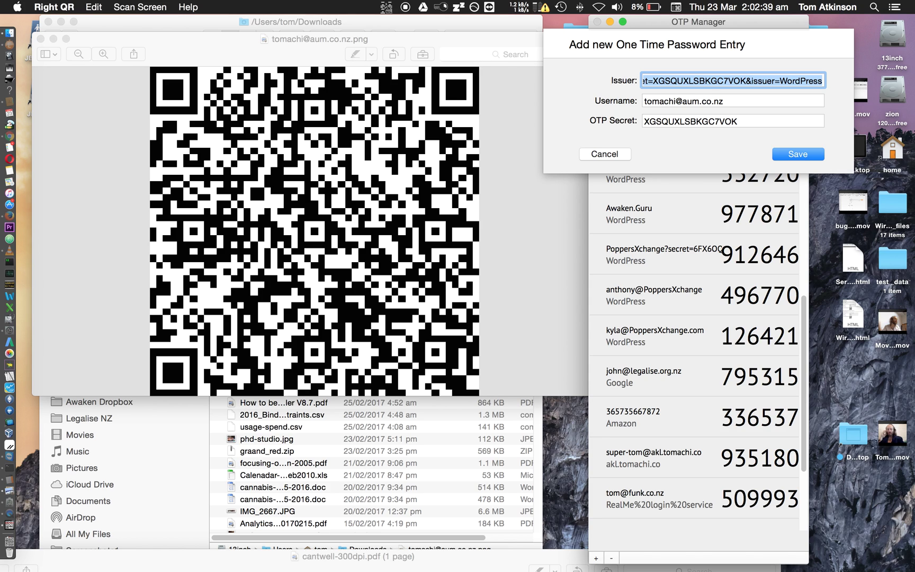
type("WordPress")
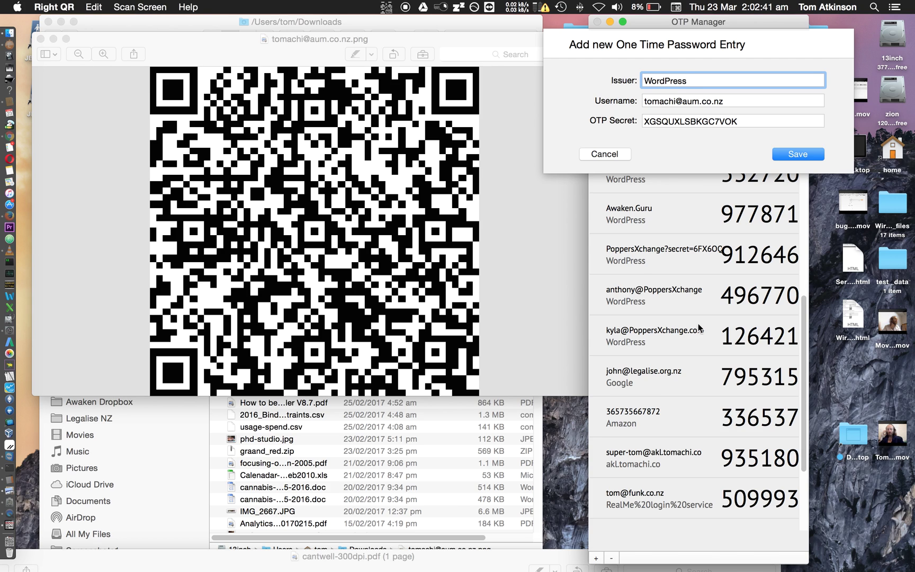
double_click(663, 123)
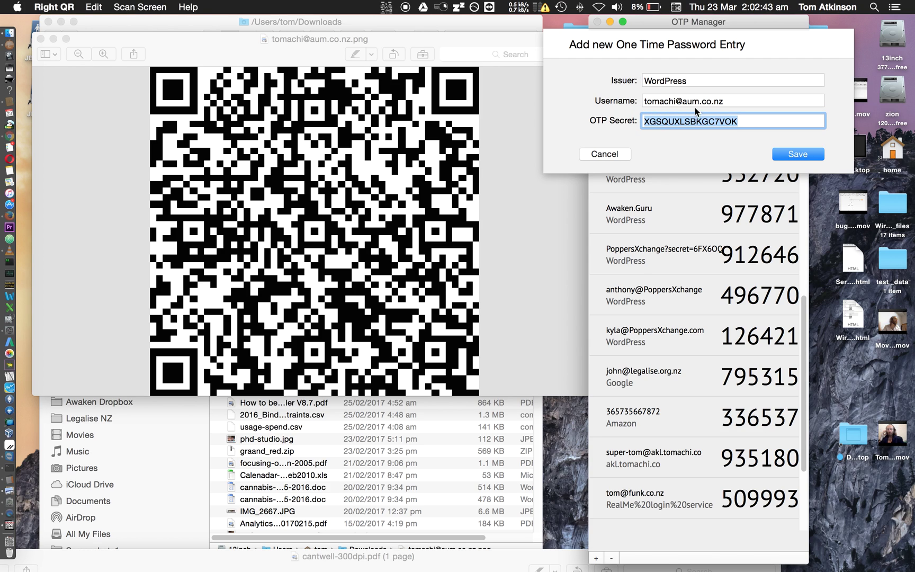
left_click(800, 154)
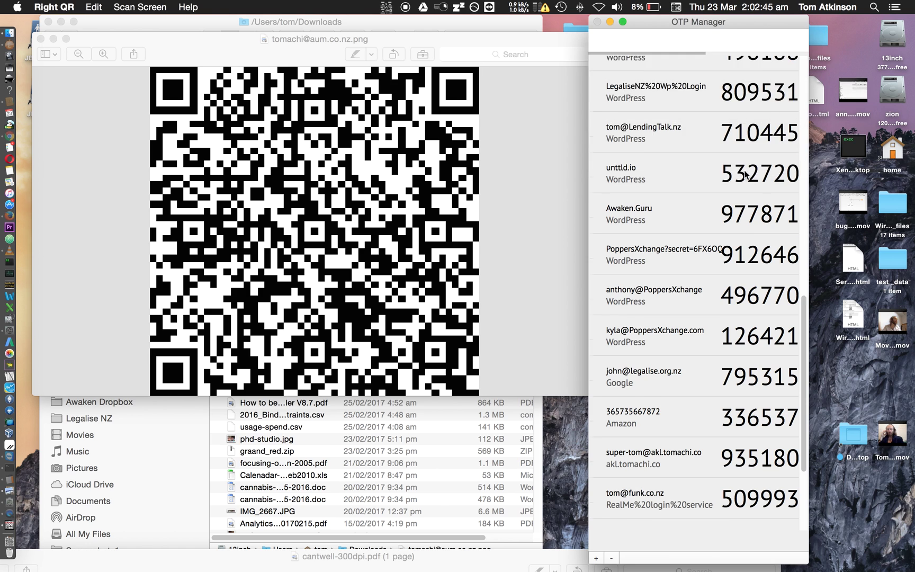
scroll(665, 358, "down", 5)
scroll(665, 434, "down", 2)
scroll(665, 434, "down", 5)
scroll(665, 434, "down", 5)
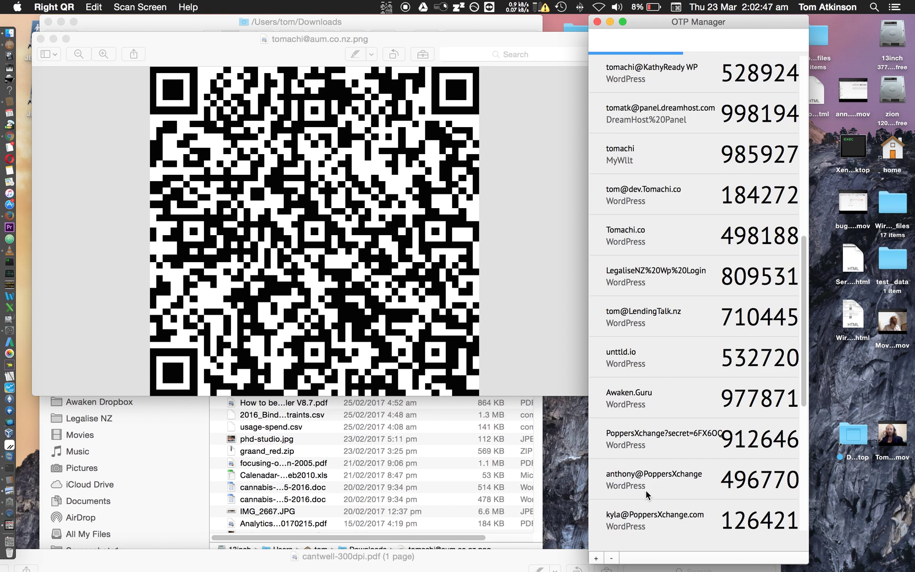
scroll(646, 487, "down", 5)
scroll(646, 495, "down", 3)
left_click(654, 510)
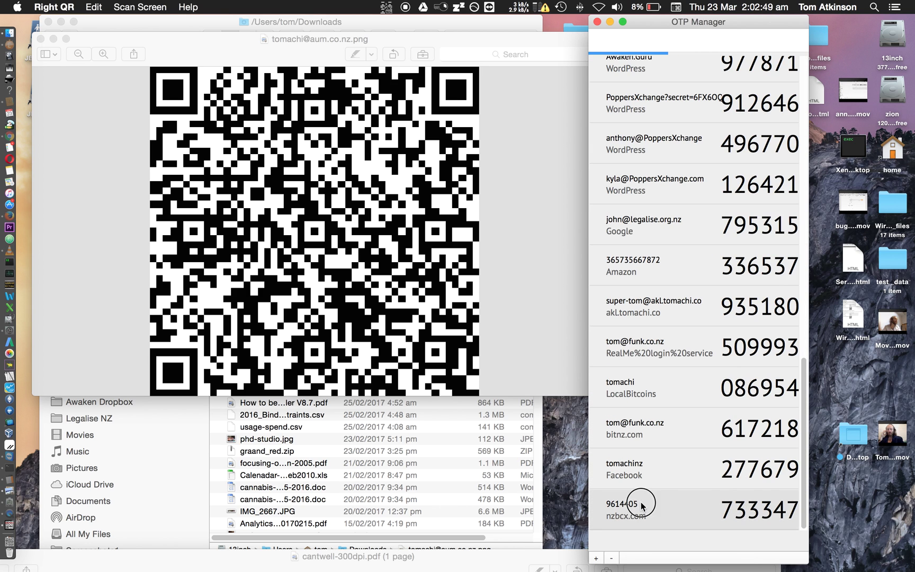
scroll(655, 501, "up", 5)
scroll(715, 286, "up", 5)
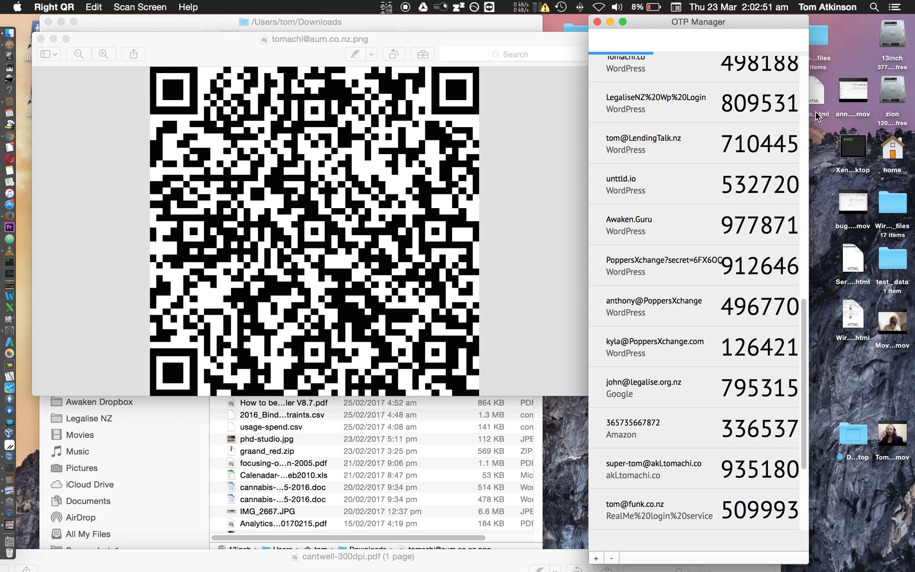
scroll(794, 107, "up", 8)
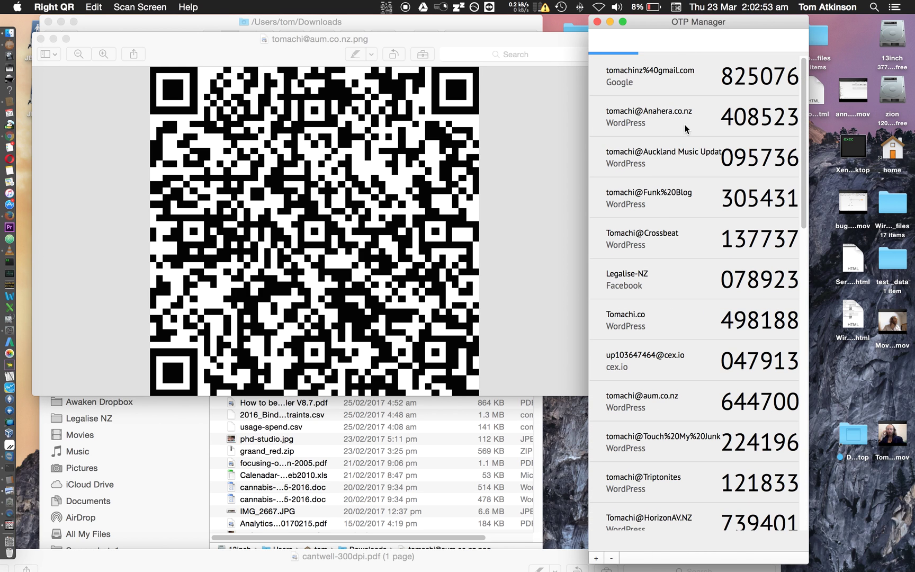
left_click(672, 152)
left_click(669, 197)
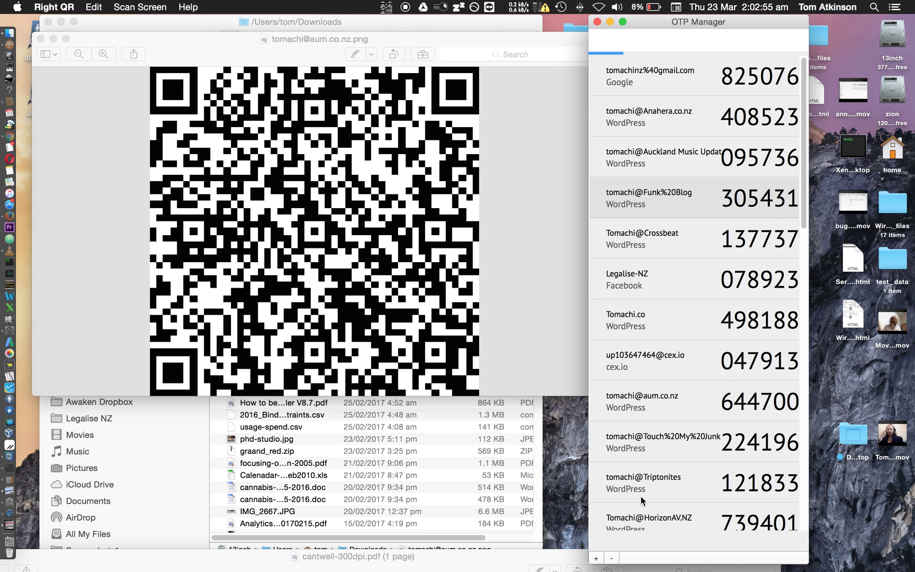
left_click(650, 404)
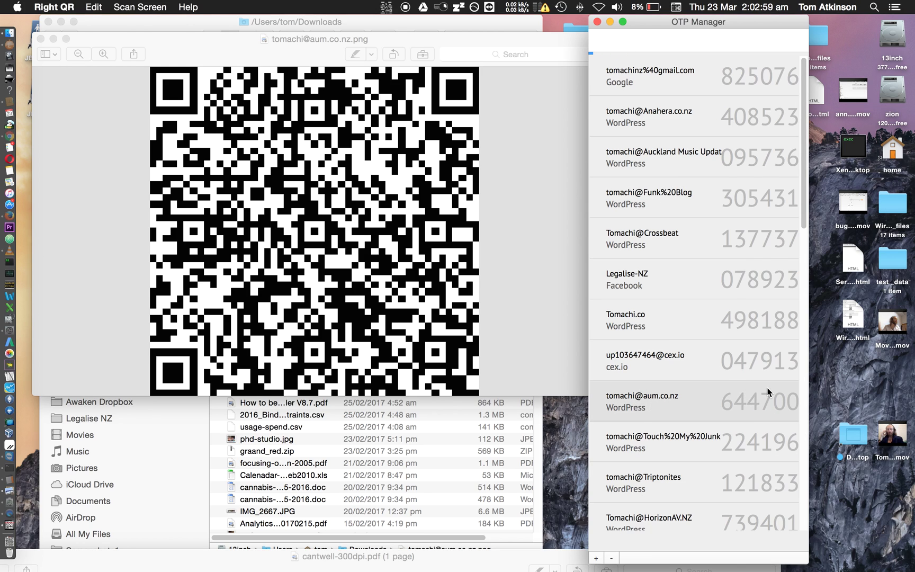
left_click(752, 404)
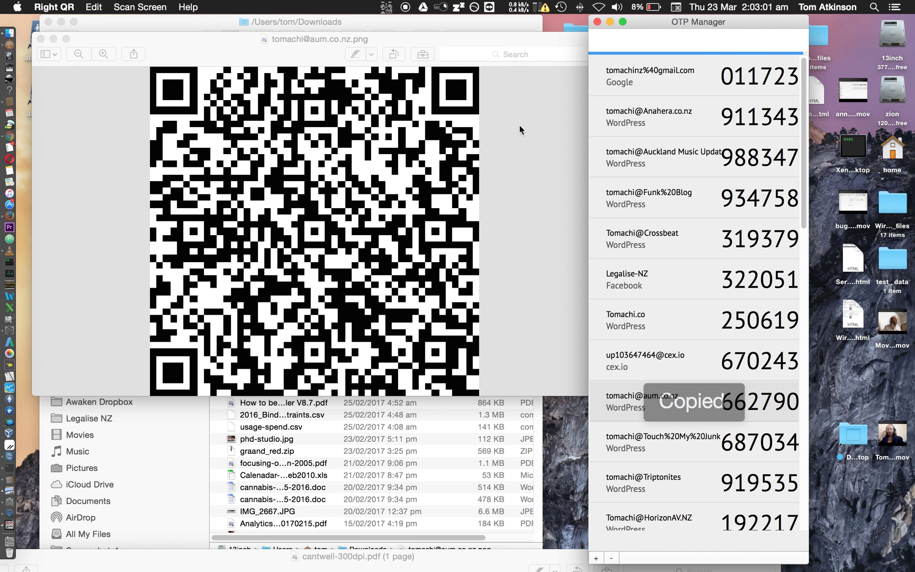
Open the aum.co.nz admin login page and enter the suggested username and password
left_click(12, 136)
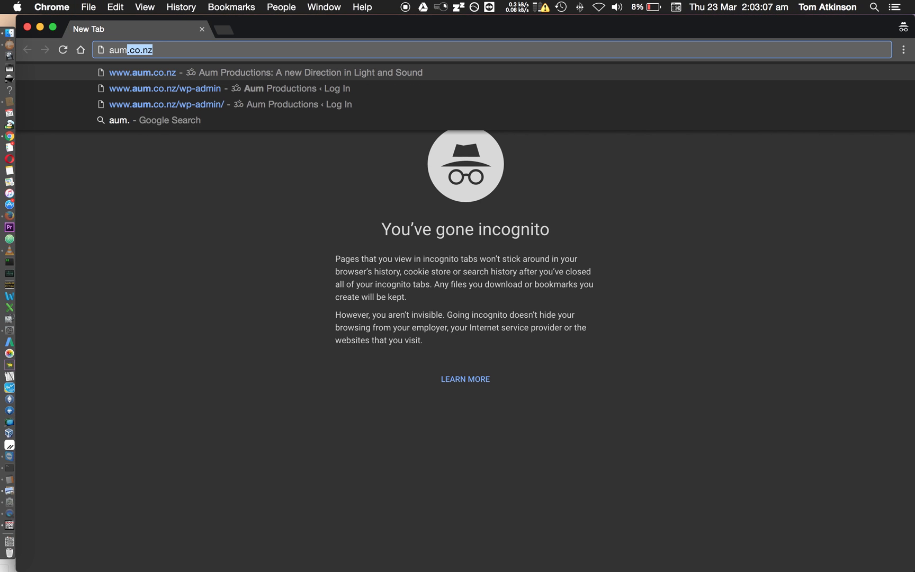
key("Down")
key("Return")
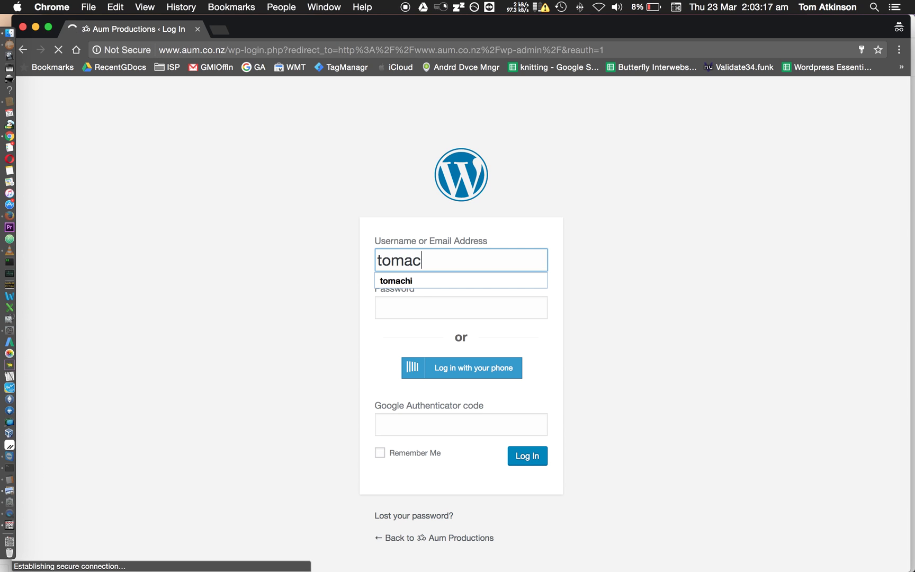
type("hi")
key("Tab")
type("••••••••")
key("Tab")
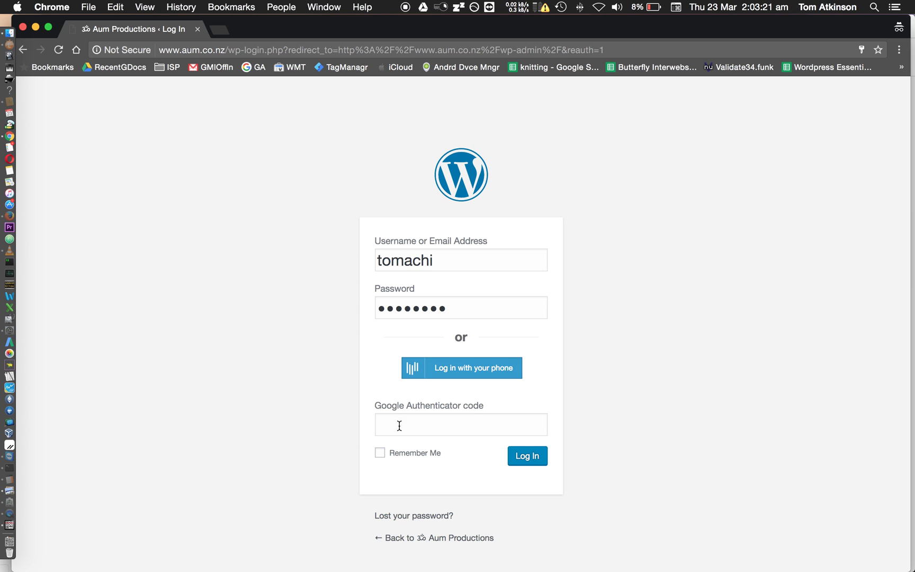
left_click(399, 425)
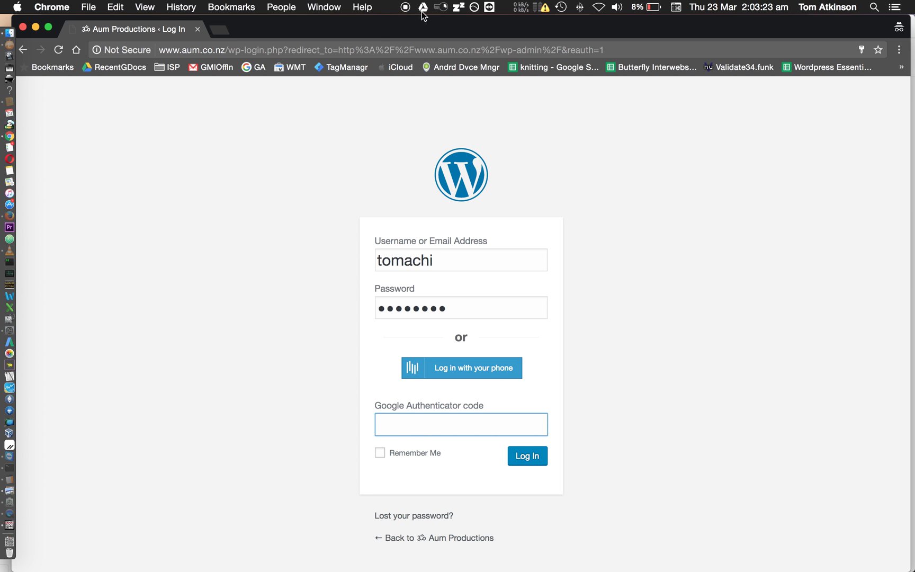
left_click(442, 6)
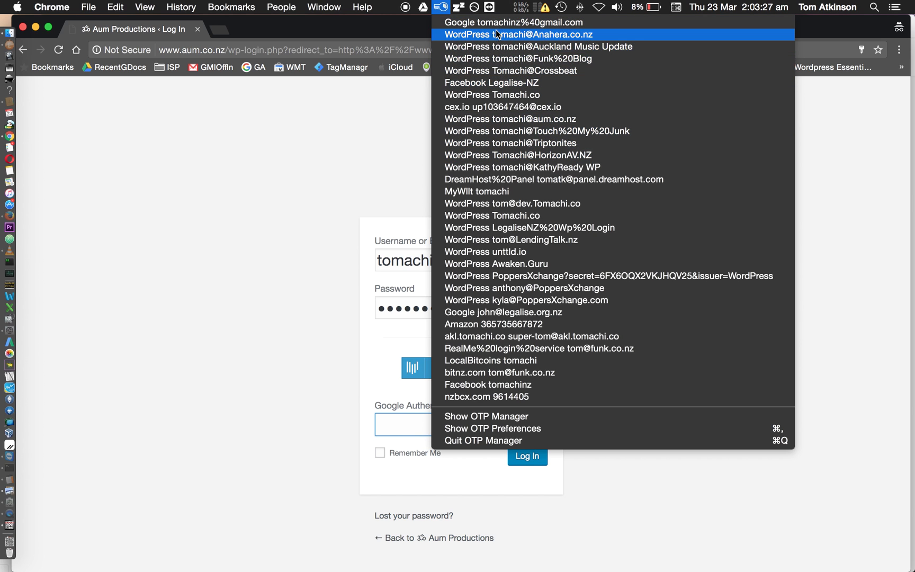
left_click(486, 119)
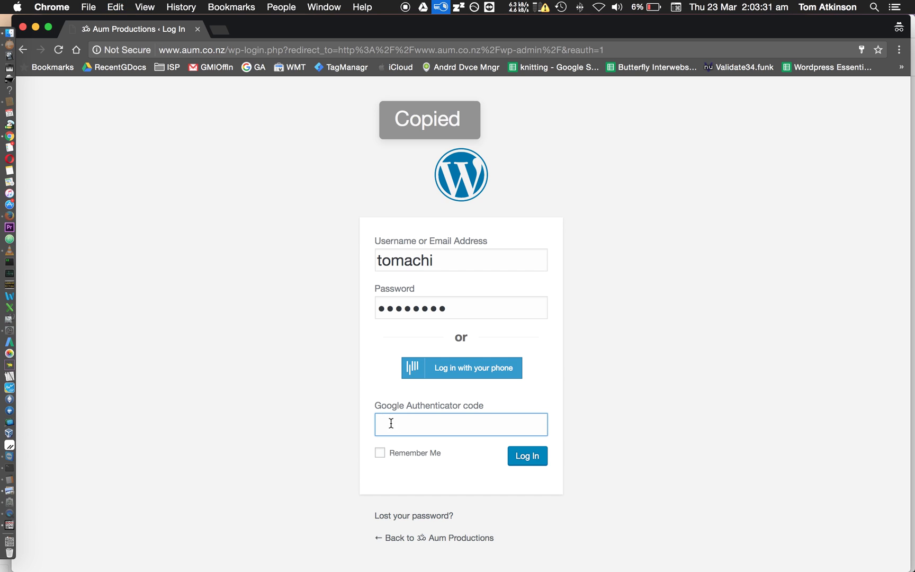
key("super+v")
key("super+Tab")
key("Tab")
key("Tab")
key("super+shift+Tab")
key("super+shift+Tab")
type("otp m")
type("anager")
key("super+a")
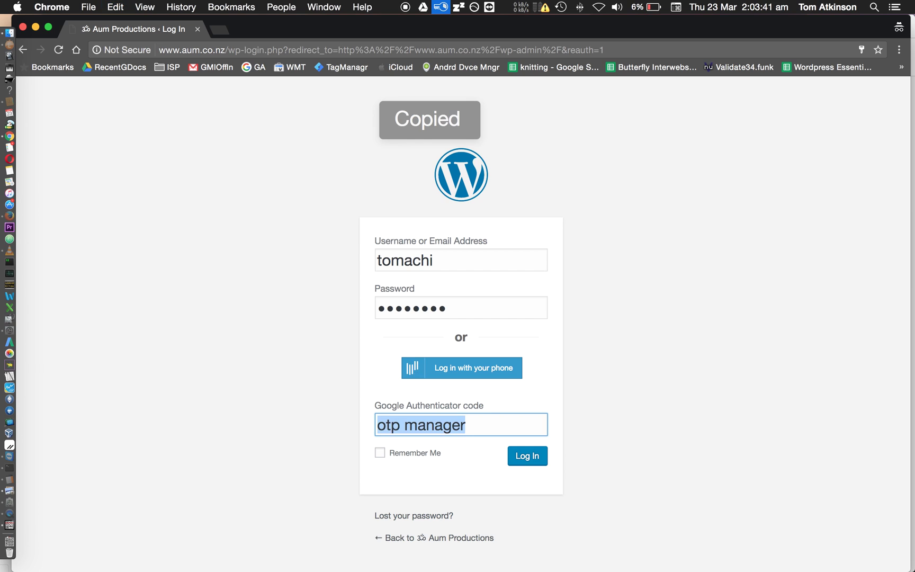
type("ot")
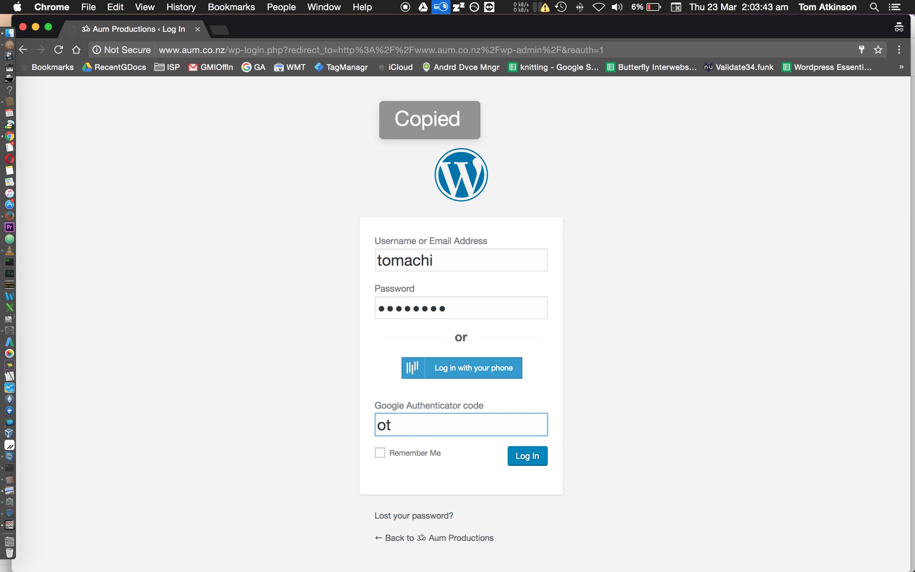
key("super+space")
type("otp ")
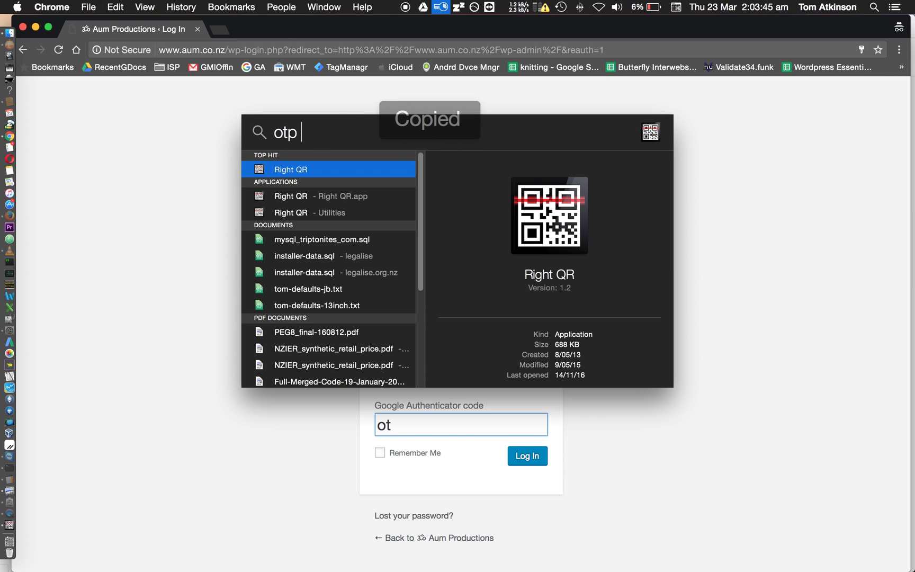
type("manager")
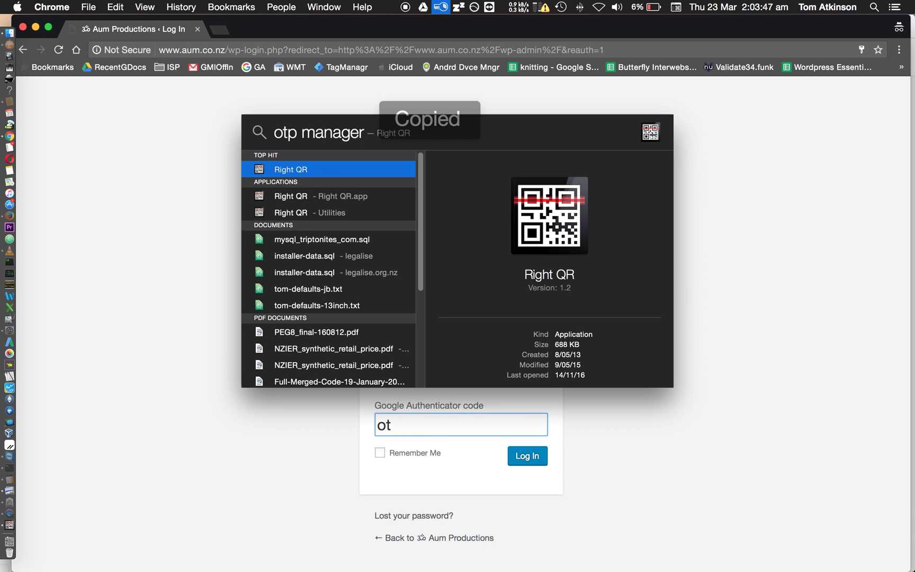
key("Return")
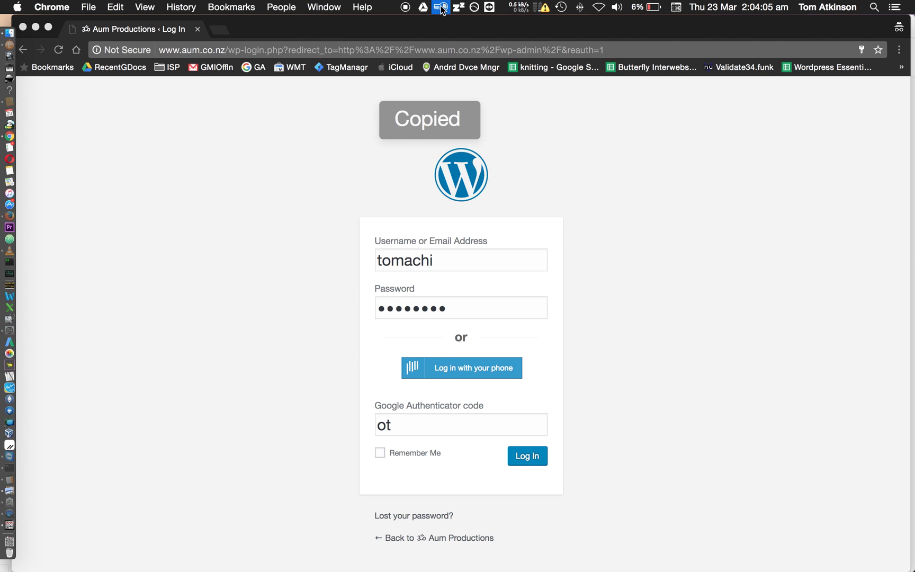
Return to the browser, bring up Force Quit Applications, and dismiss the OTP Manager crash report
key("super+Tab")
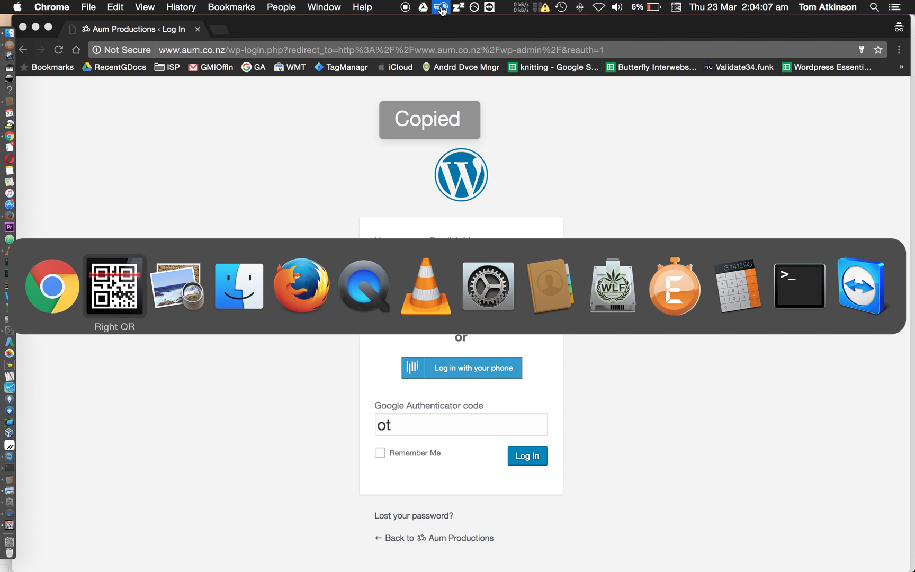
key("super+shift+Tab")
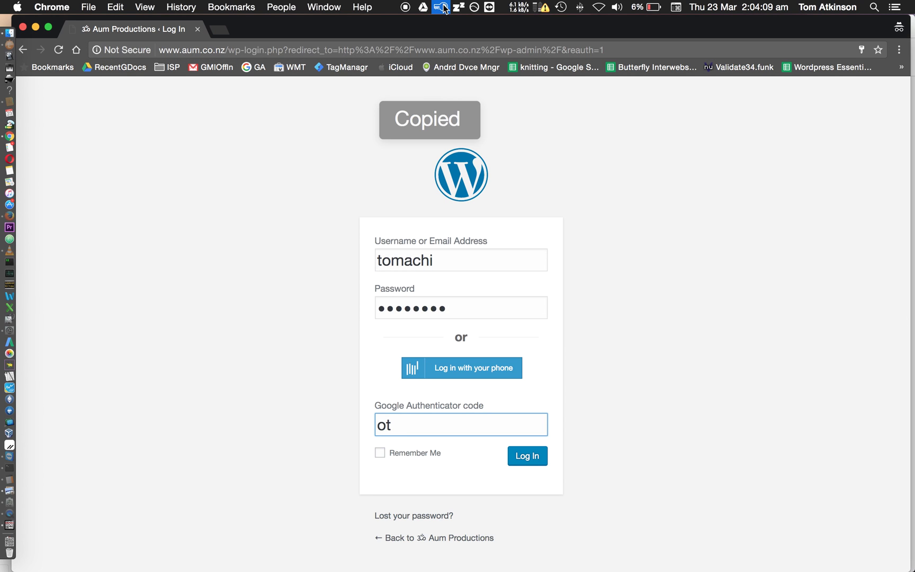
left_click(262, 223)
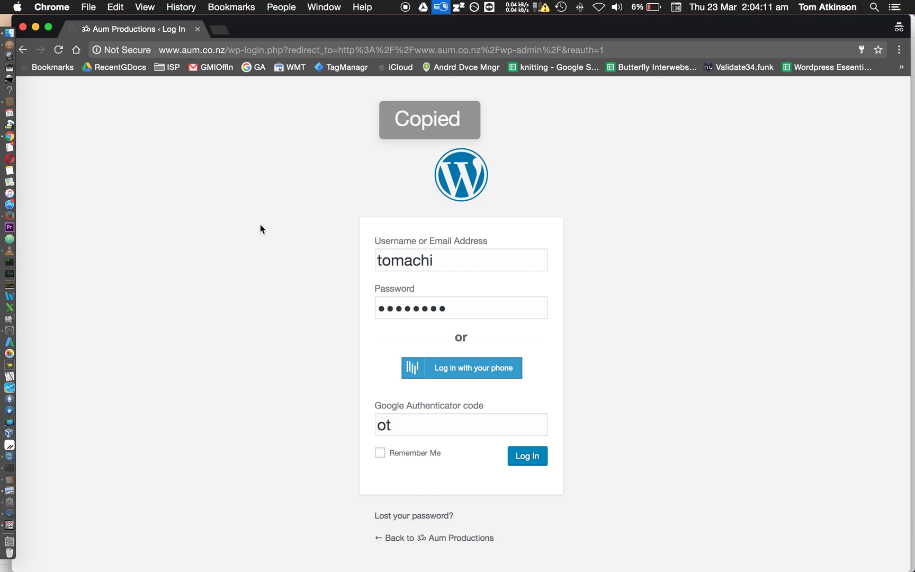
key("super+alt+Escape")
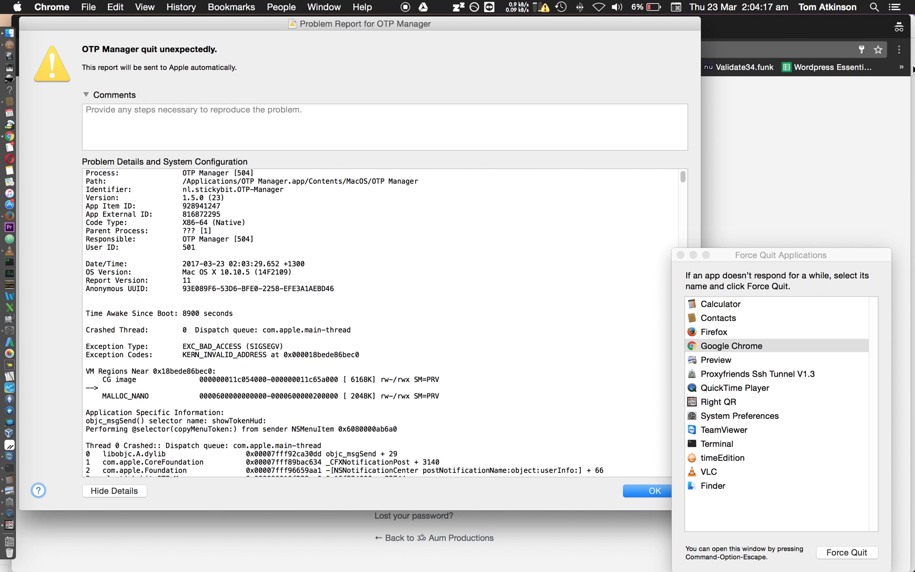
left_click(393, 118)
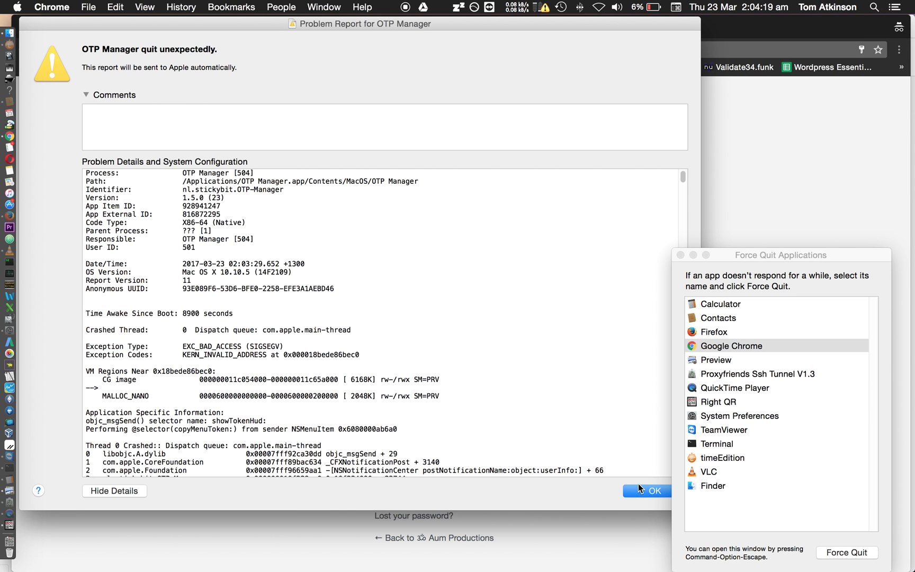
left_click(649, 492)
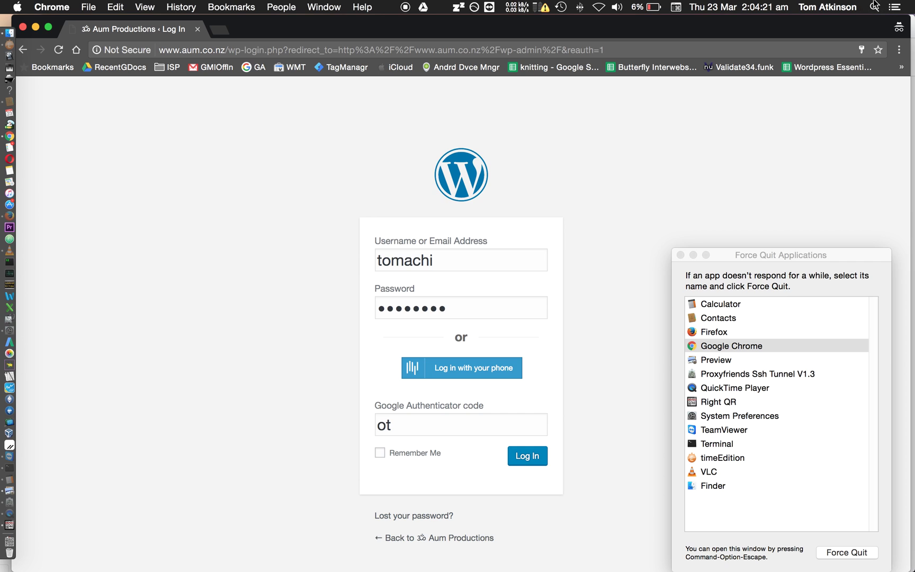
Relaunch OTP Manager through Spotlight and copy a fresh code for the aum.co.nz account
key("super+space")
type("otp mana")
key("Return")
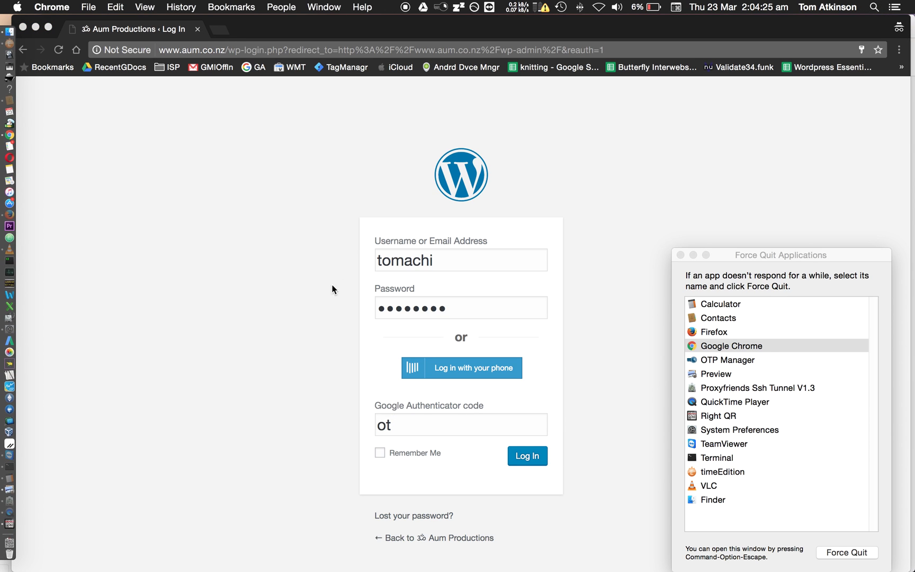
left_click(756, 360)
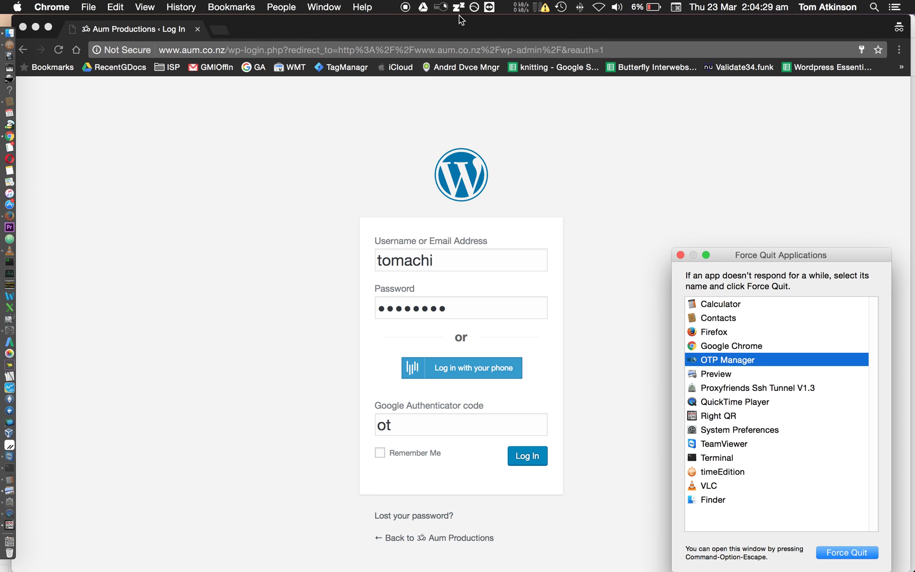
left_click(444, 8)
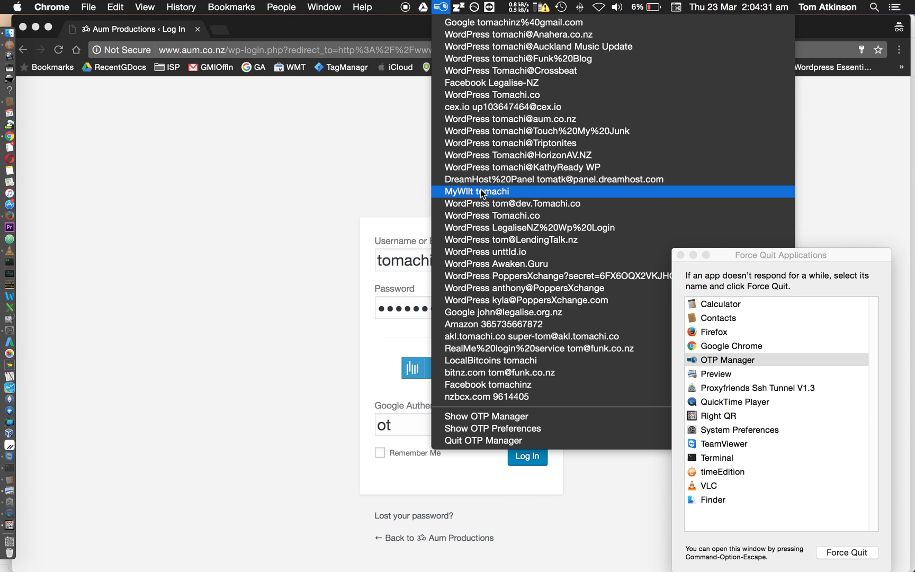
left_click(485, 121)
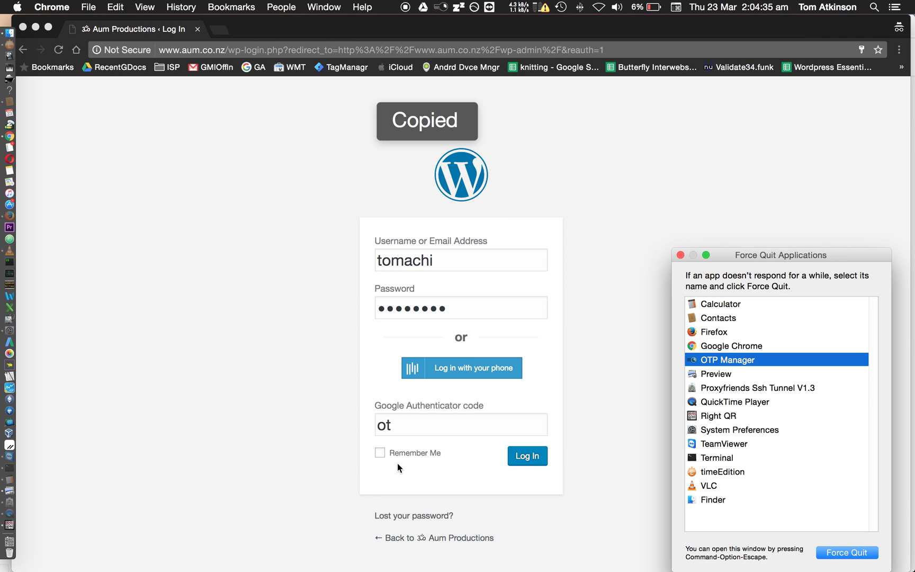
double_click(395, 428)
key("super+v")
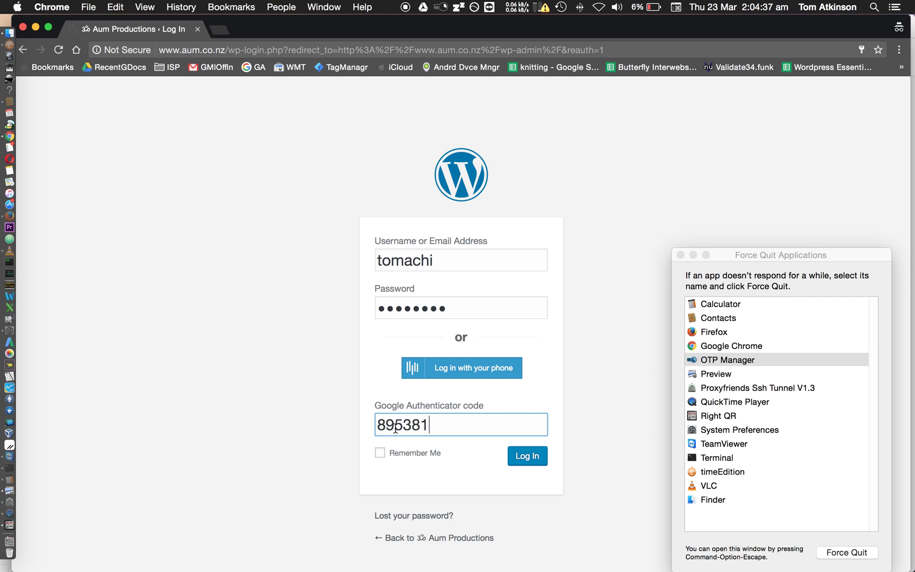
key("Return")
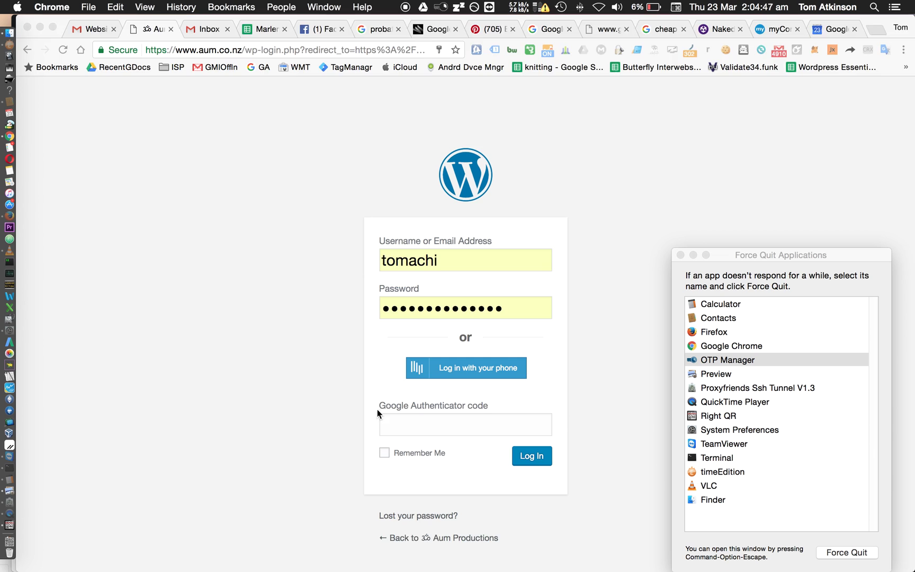
Switch to the other Chrome window showing the secure https wp-login page
left_click(377, 408)
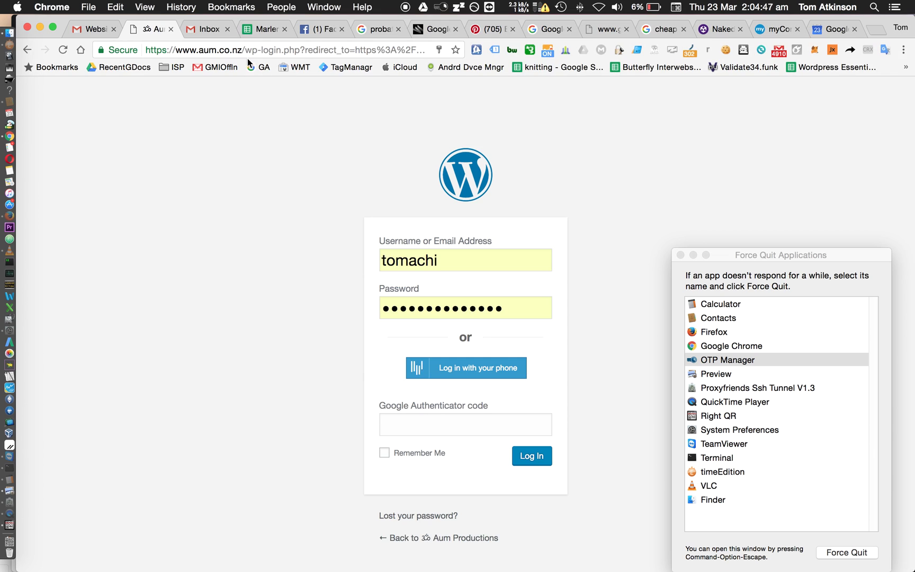